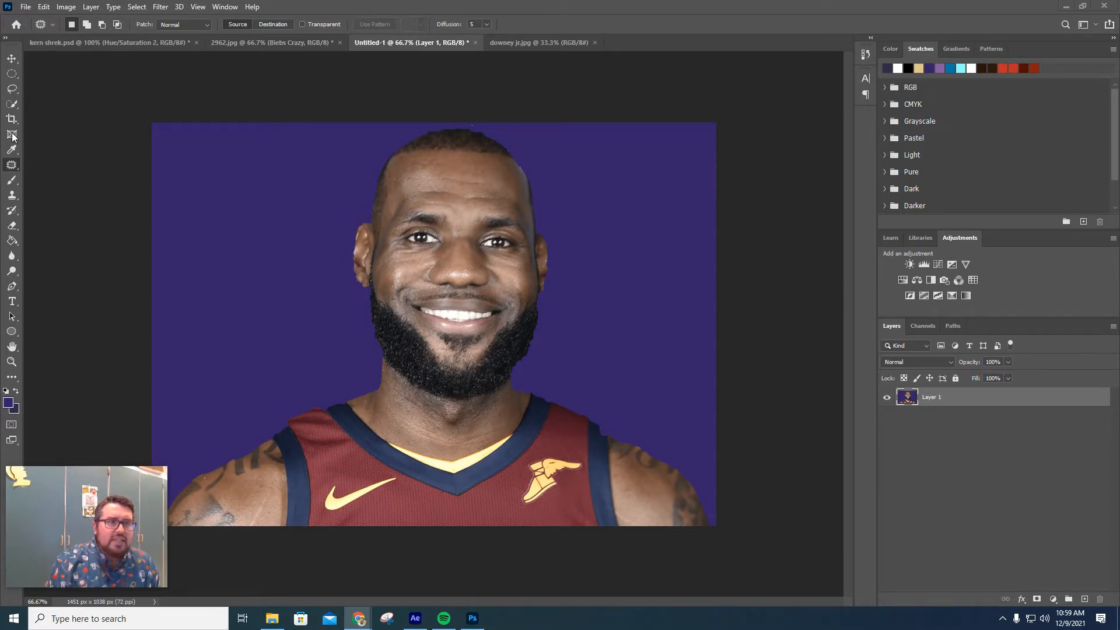
Step: Cover both of the man's eyebrows with clean forehead skin using the Patch tool in Source mode, clearing each selection
click(12, 167)
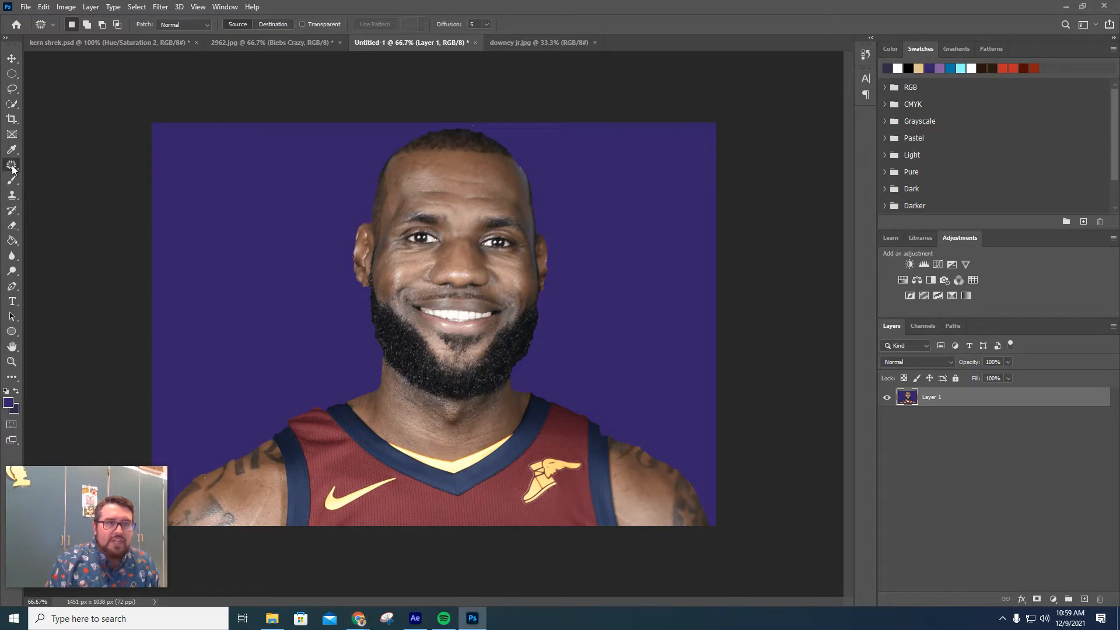
click(11, 166)
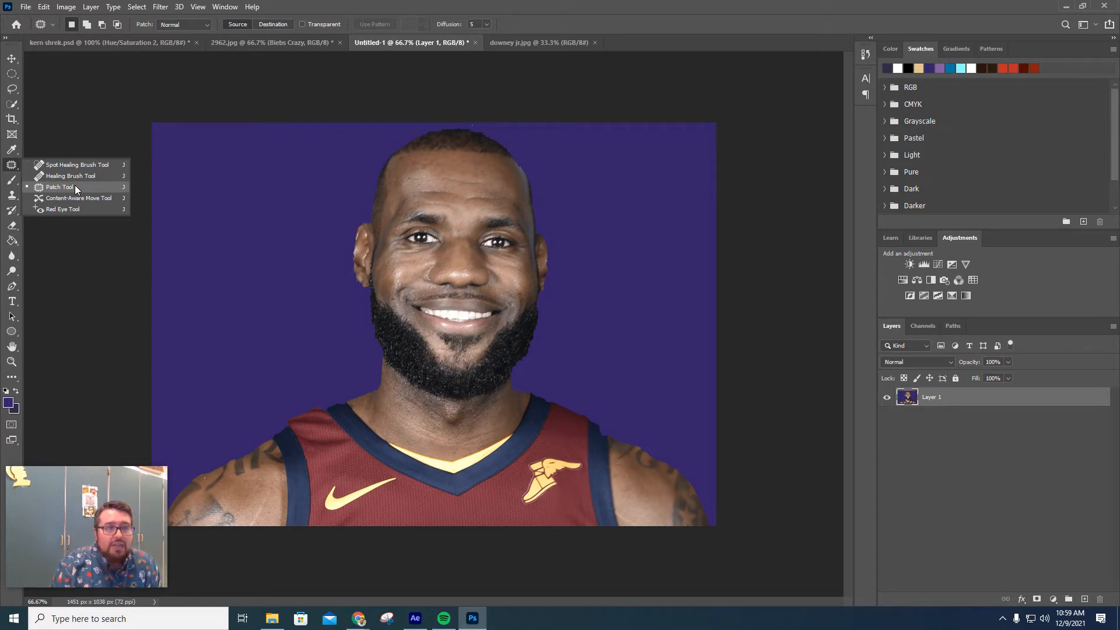
click(75, 184)
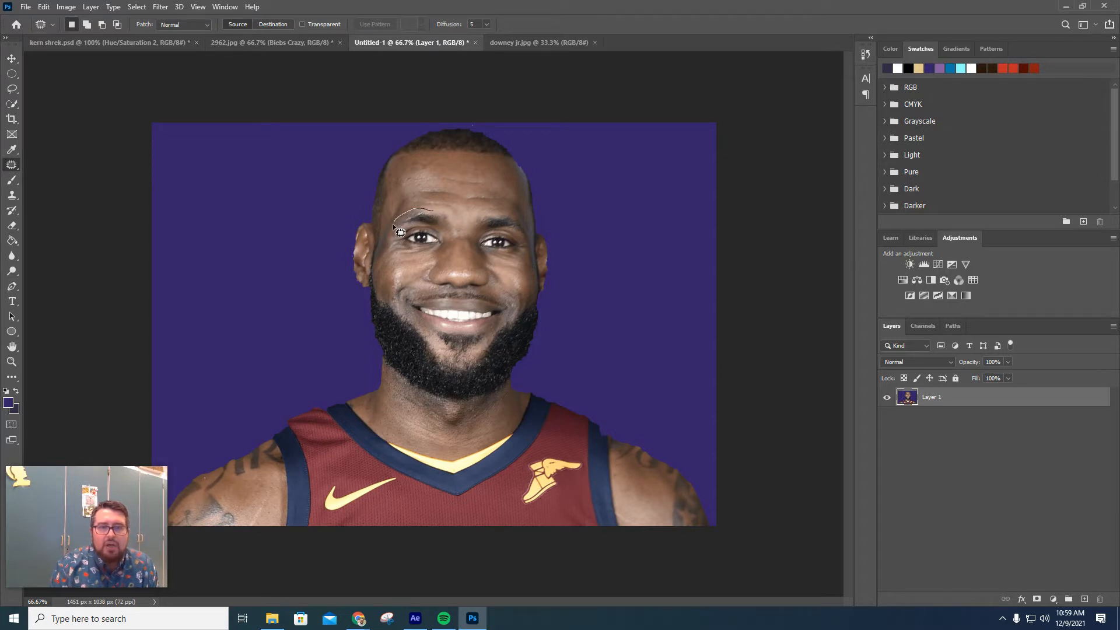
mouse_move(401, 230)
mouse_down()
mouse_move(450, 229)
mouse_move(442, 213)
mouse_move(425, 212)
mouse_up()
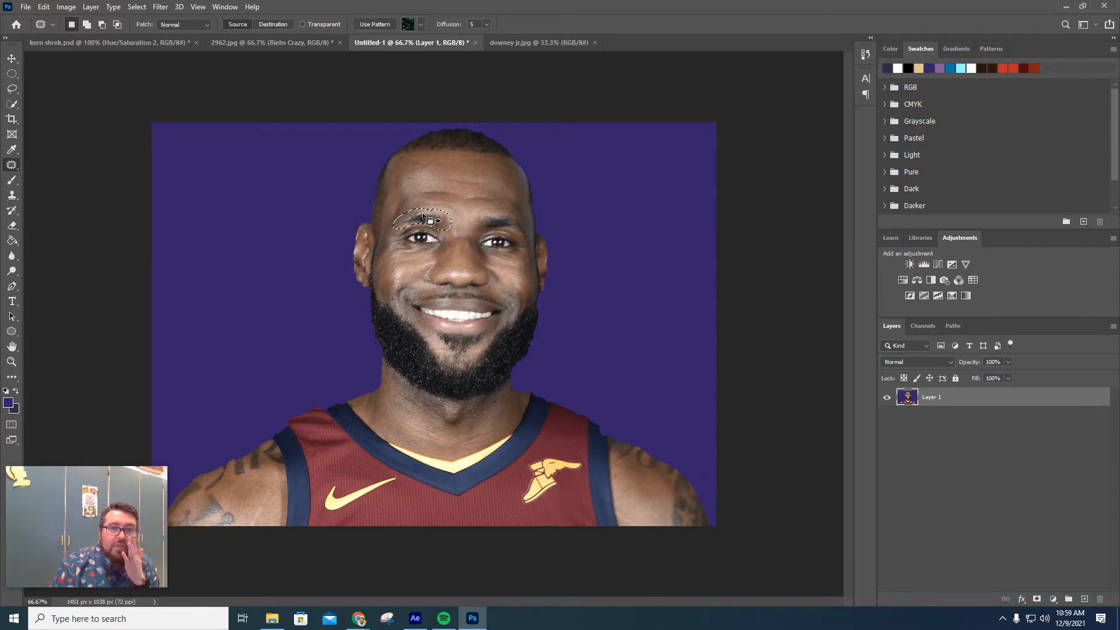
drag(430, 221, 425, 167)
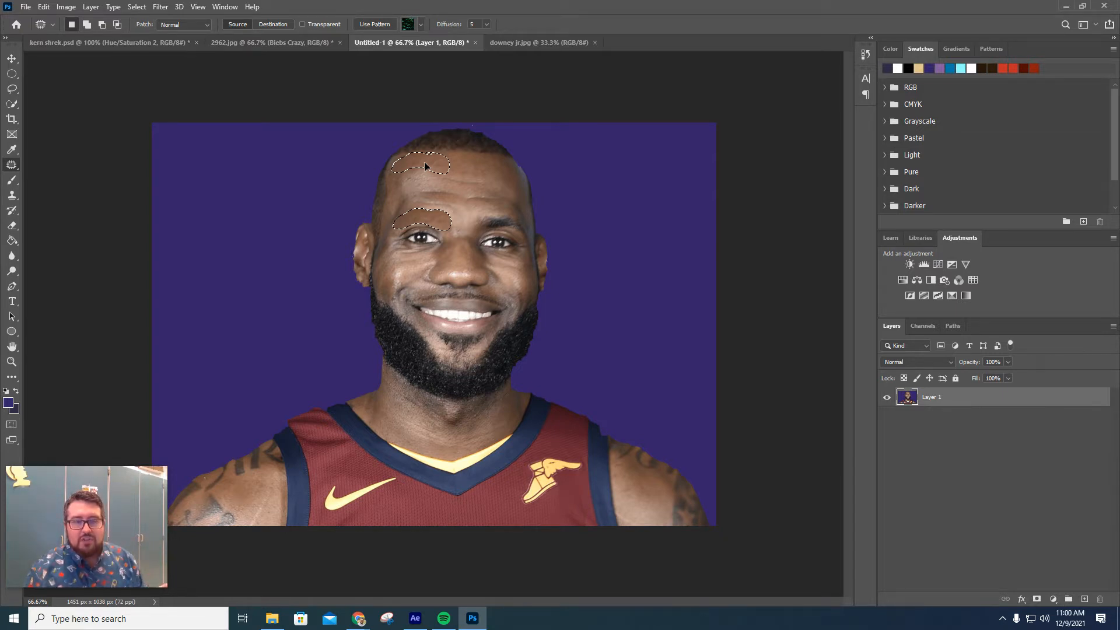
drag(425, 166, 423, 167)
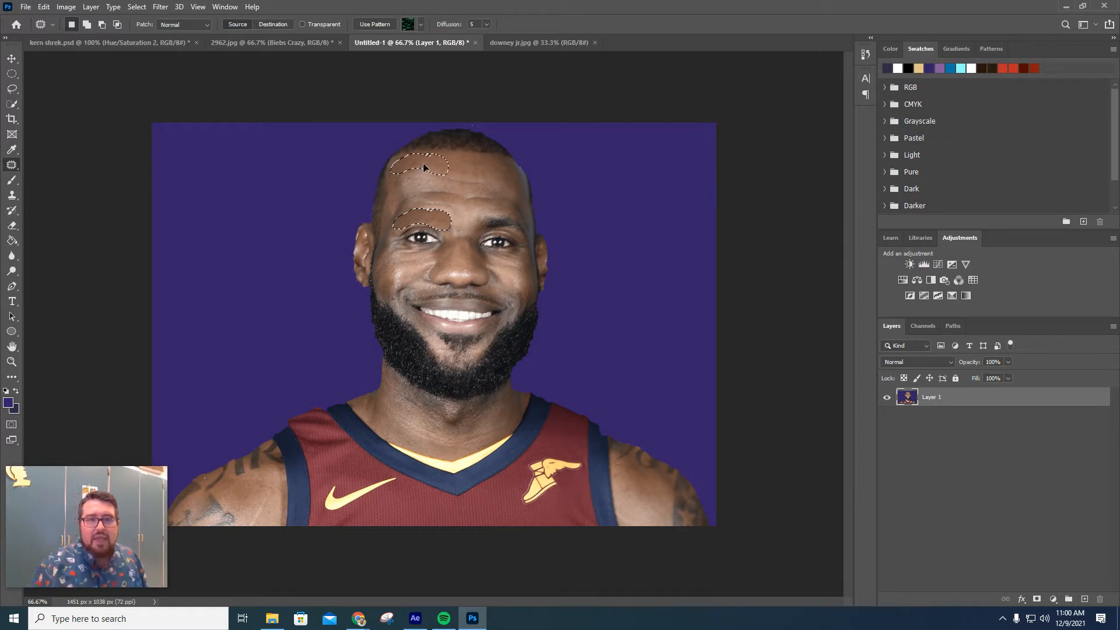
drag(424, 168, 425, 168)
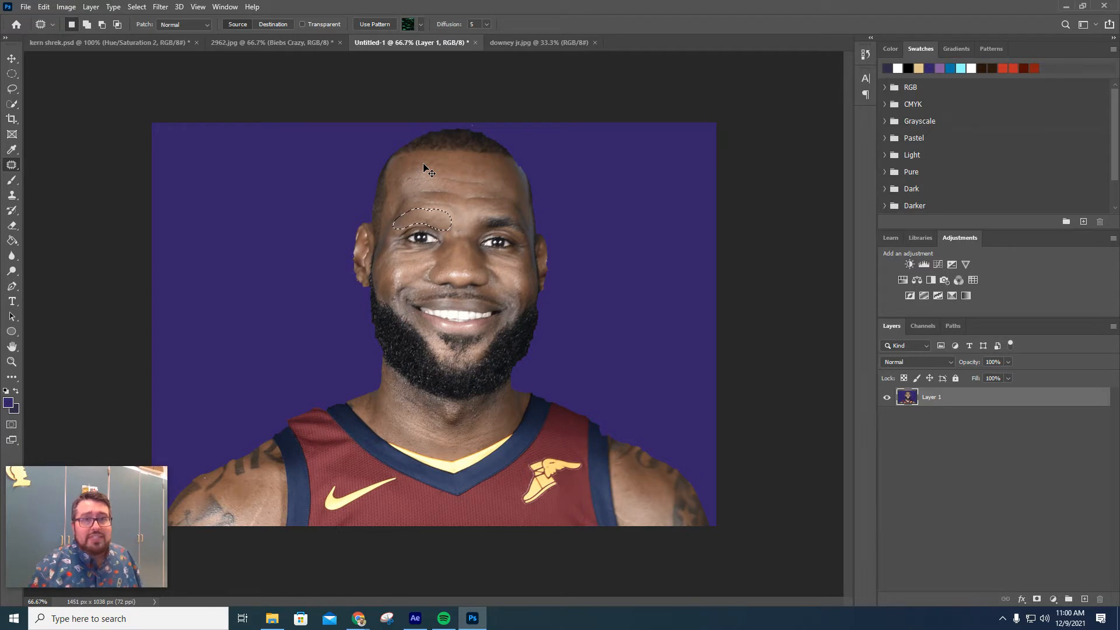
key(ctrl+d)
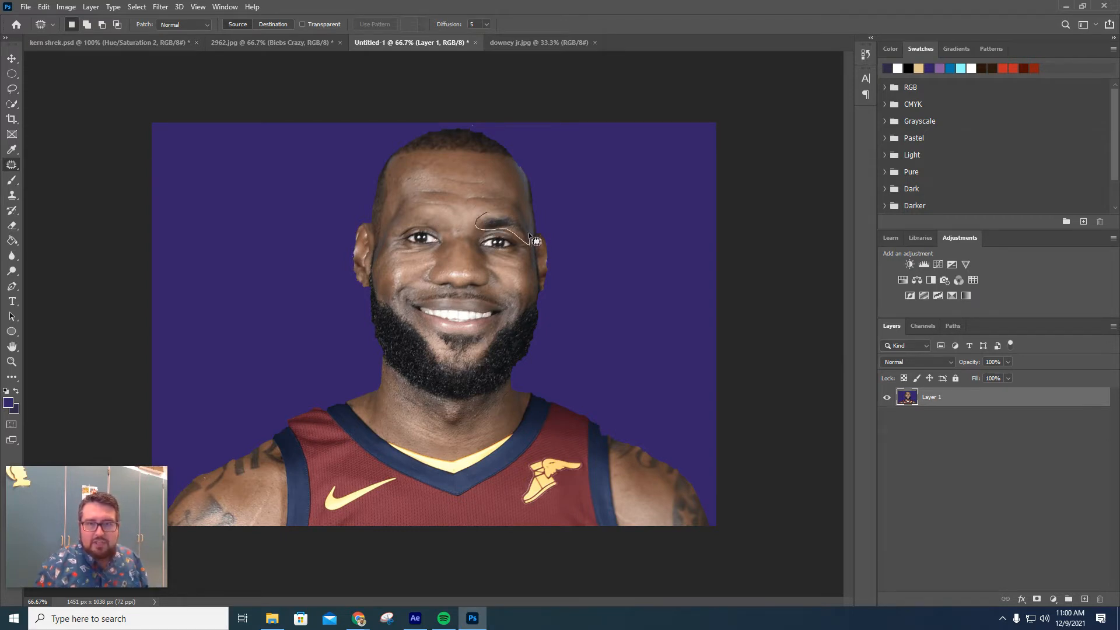
mouse_move(485, 215)
mouse_down()
mouse_move(498, 211)
mouse_move(491, 171)
mouse_up()
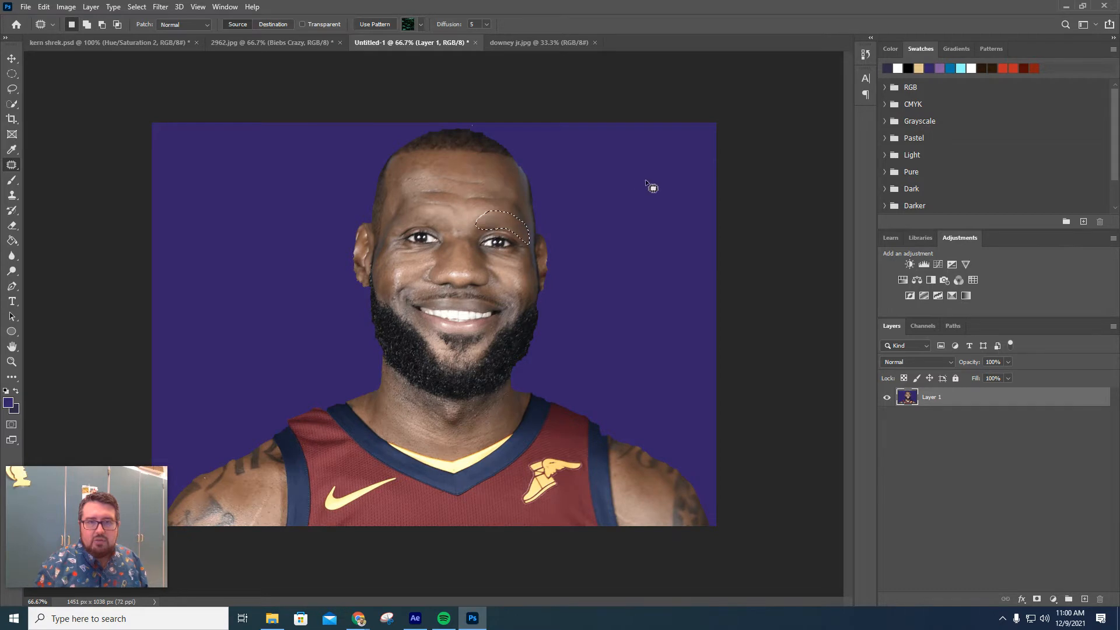
key(ctrl+d)
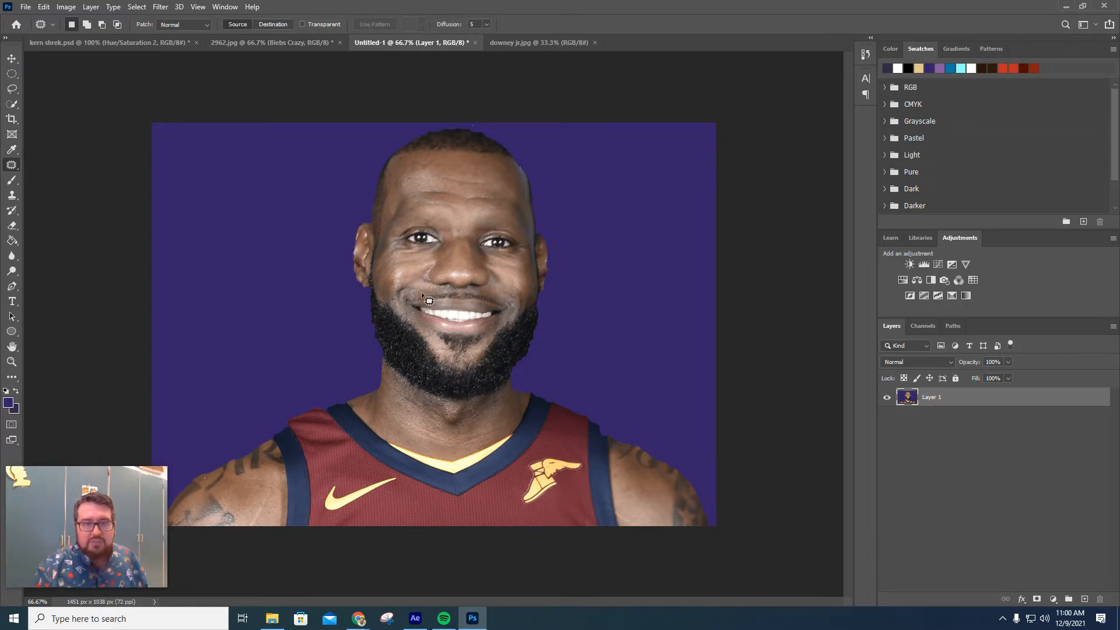
Step: Try to patch over the moustache with skin from the forehead
mouse_move(421, 292)
mouse_down()
mouse_move(405, 300)
mouse_move(438, 300)
mouse_up()
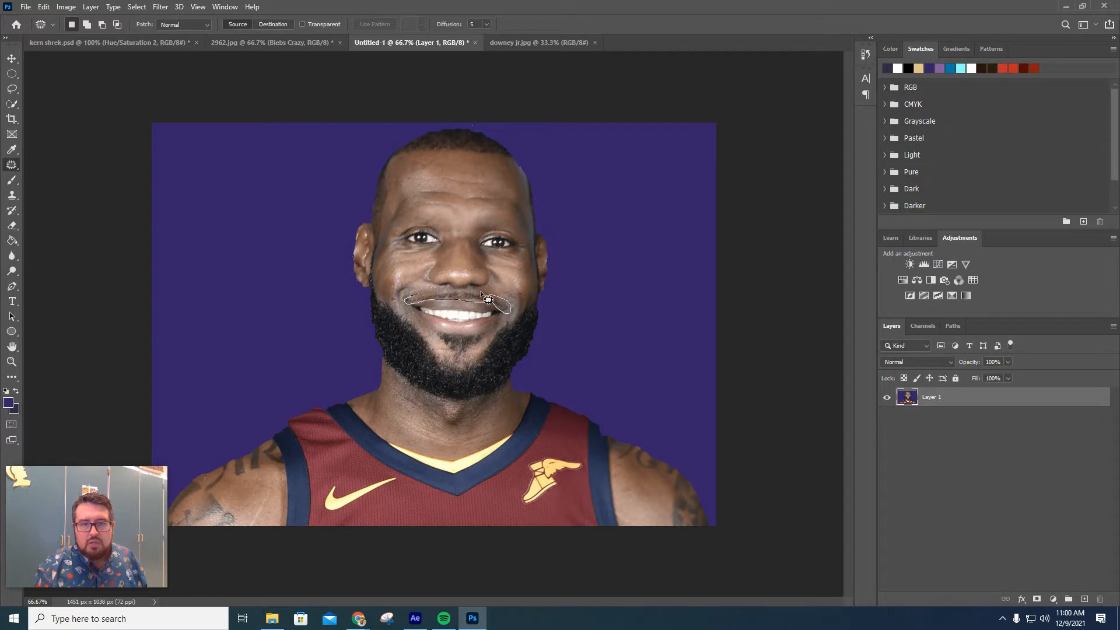
drag(448, 288, 448, 167)
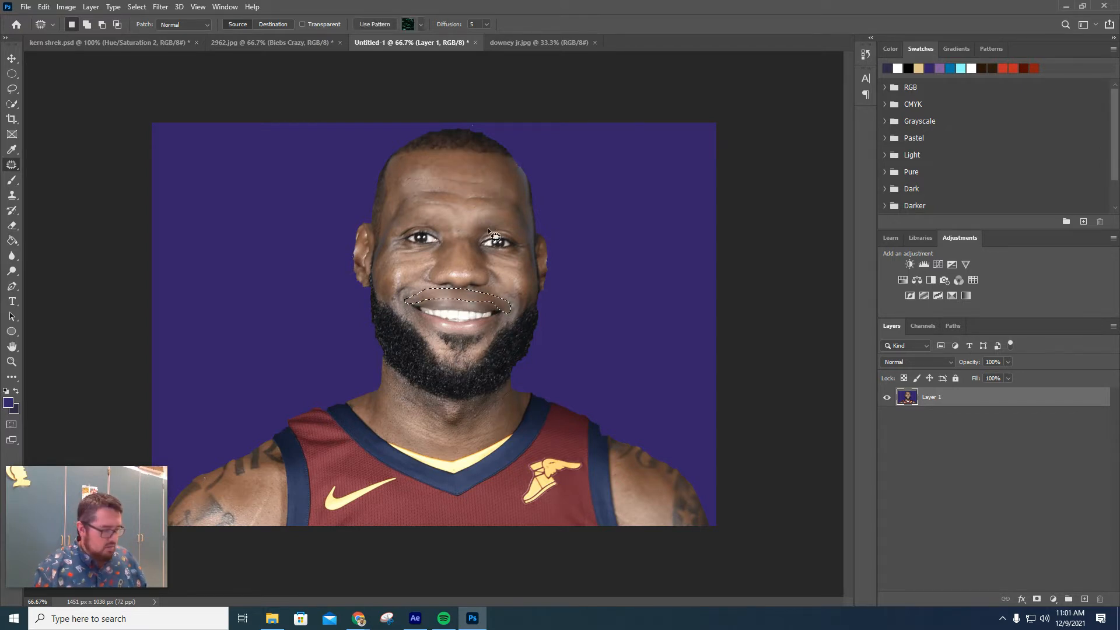
key(ctrl+d)
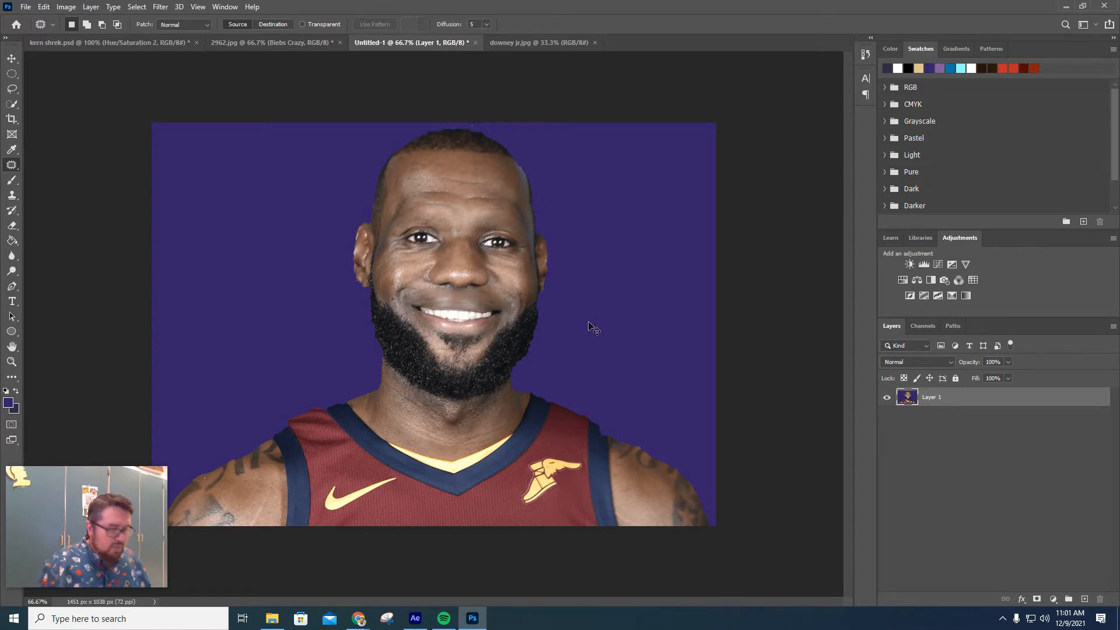
key(ctrl+z)
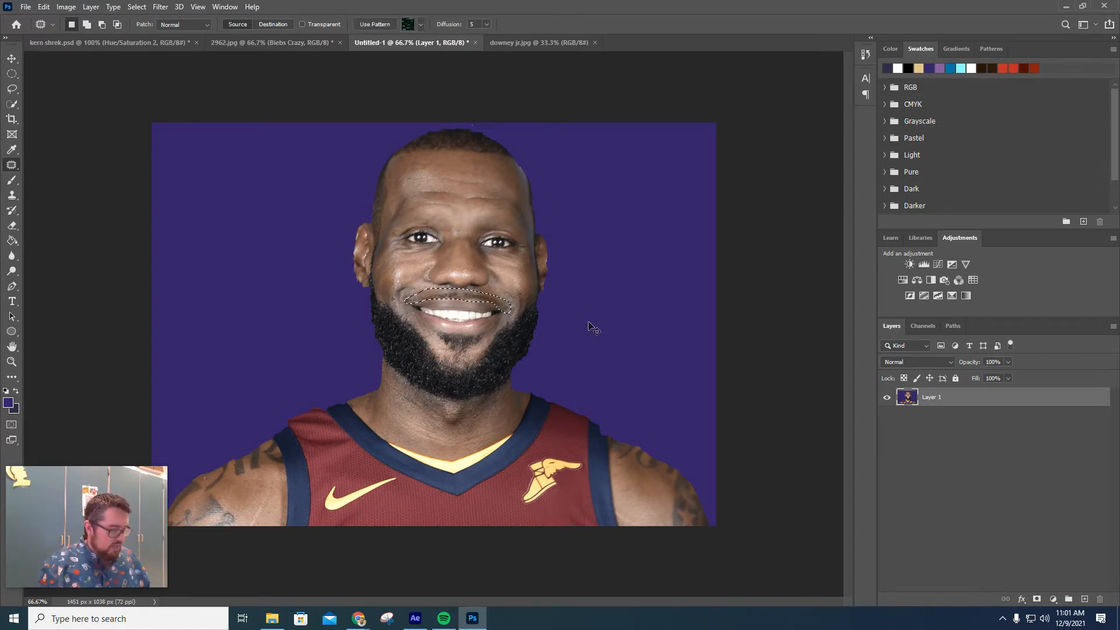
key(ctrl+d)
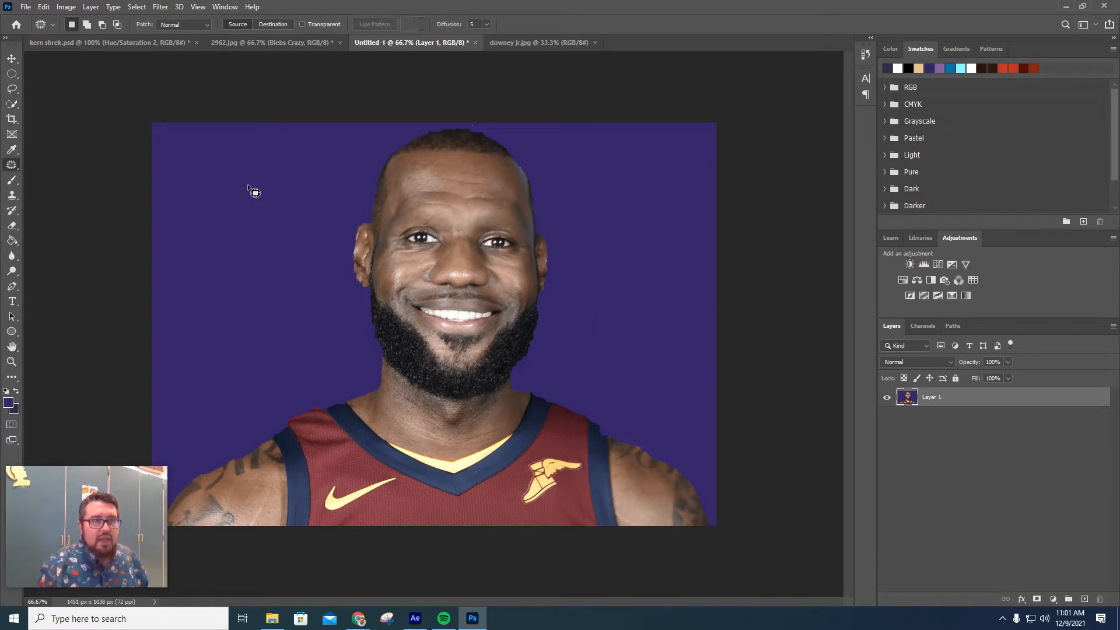
Step: Remove the small dark mark on the cheek beside the smile with the Spot Healing Brush at size 22
right_click(15, 169)
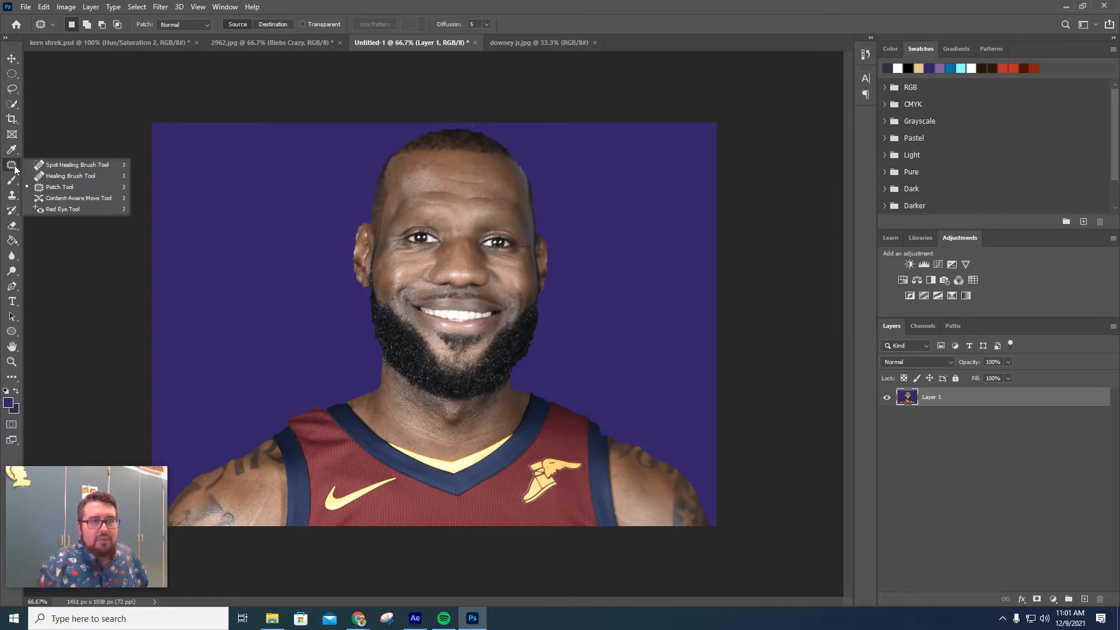
click(64, 164)
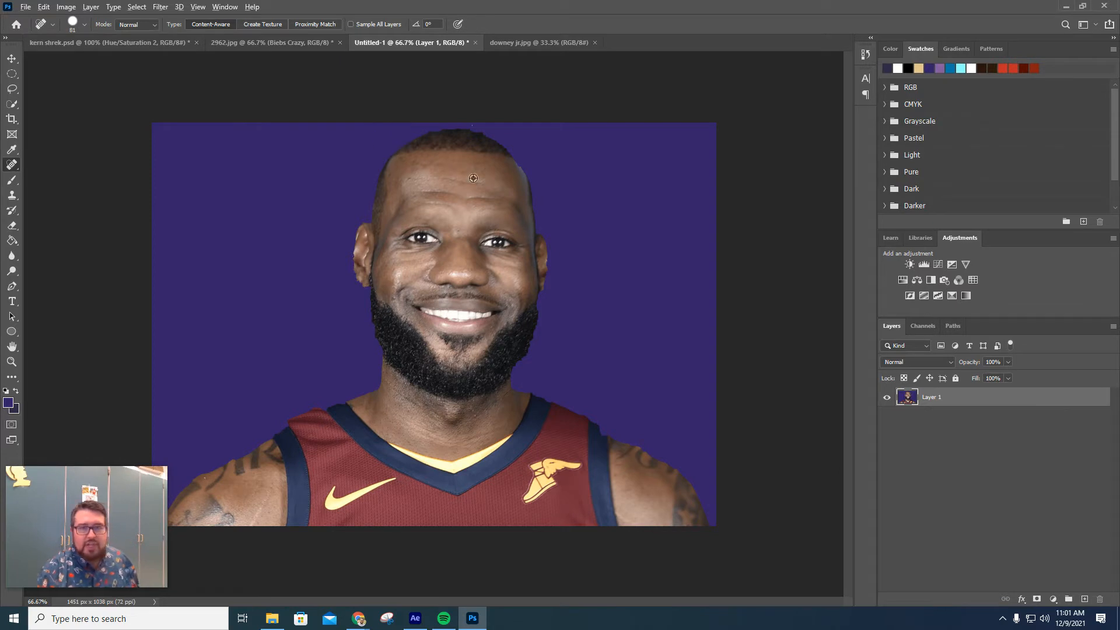
drag(473, 178, 461, 180)
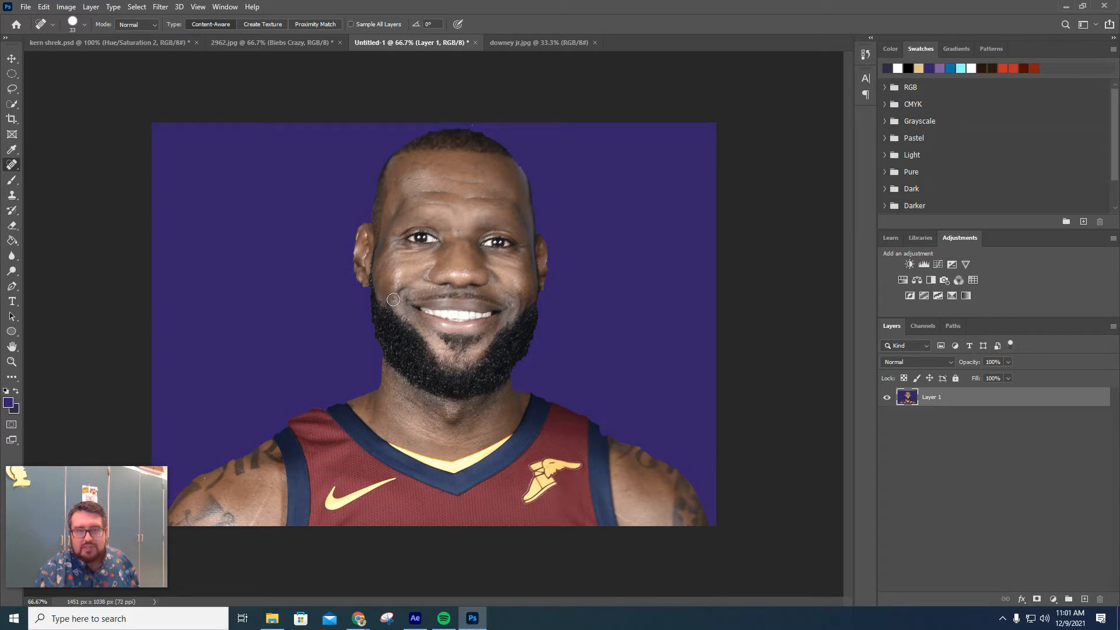
scroll(393, 300, up, 3)
scroll(394, 300, up, 5)
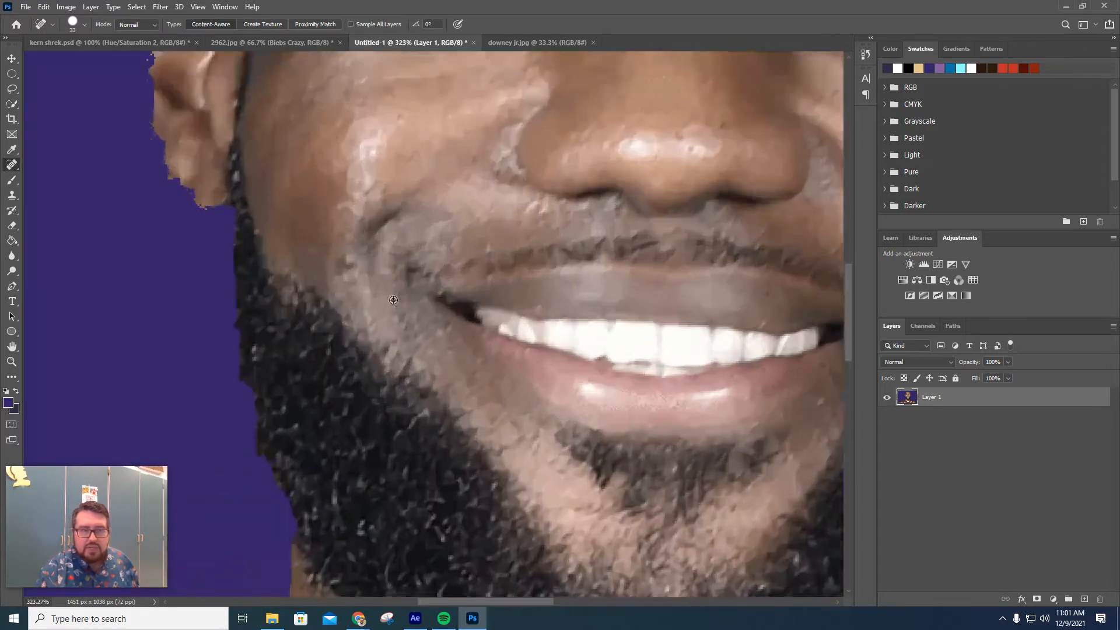
scroll(360, 276, down, 2)
drag(360, 277, 353, 279)
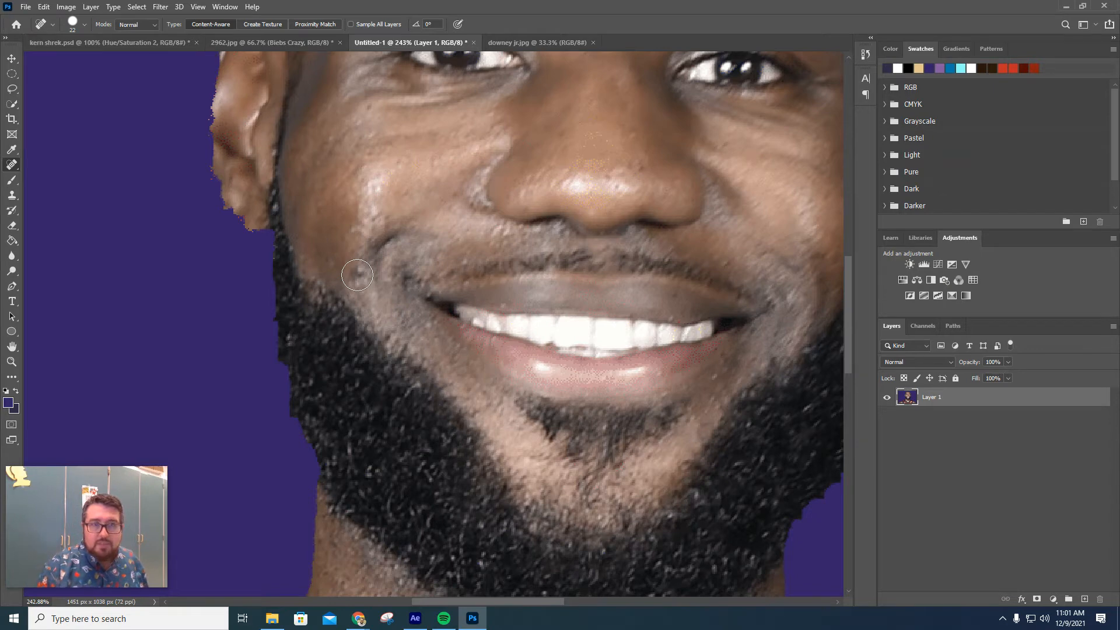
click(357, 274)
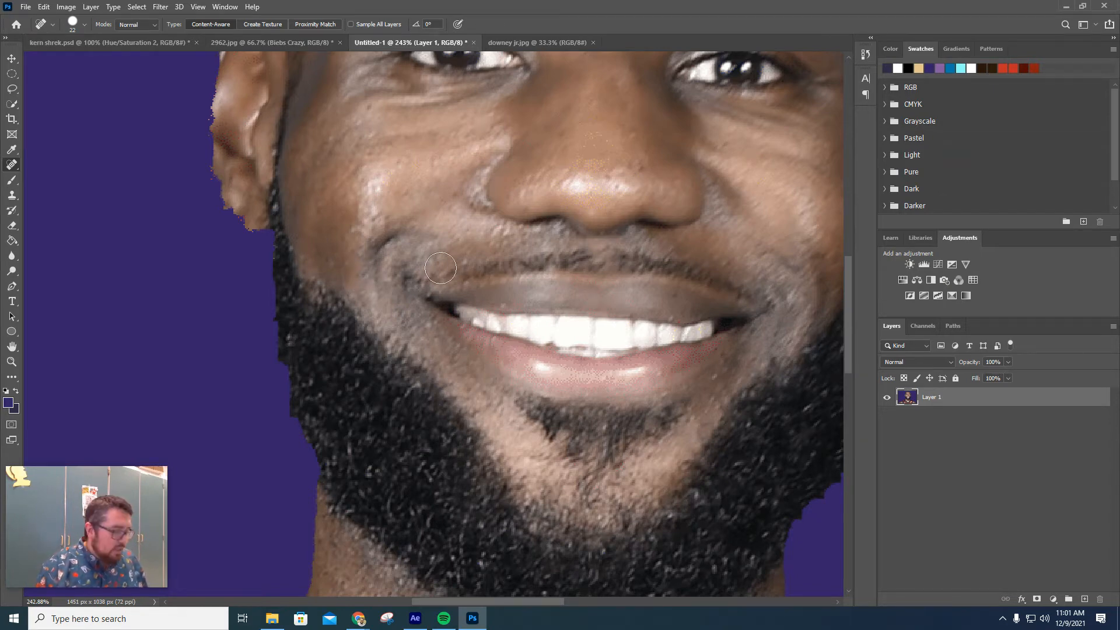
Step: Smooth out the horizontal creases across the forehead and above the brows with Spot Healing Brush strokes
scroll(440, 268, down, 10)
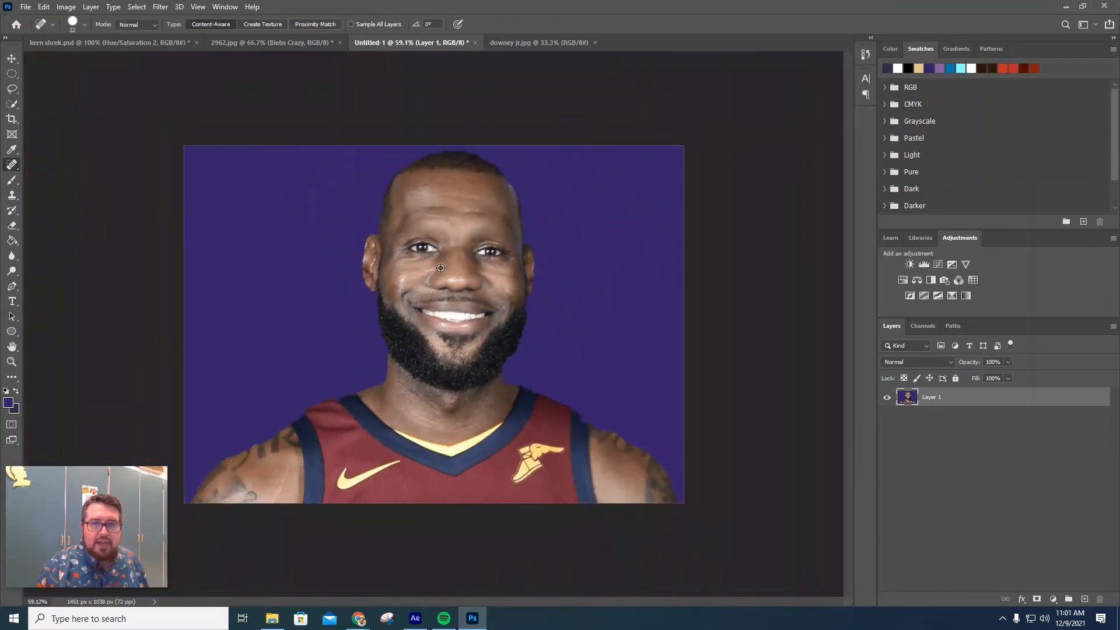
scroll(440, 268, up, 4)
scroll(443, 285, up, 3)
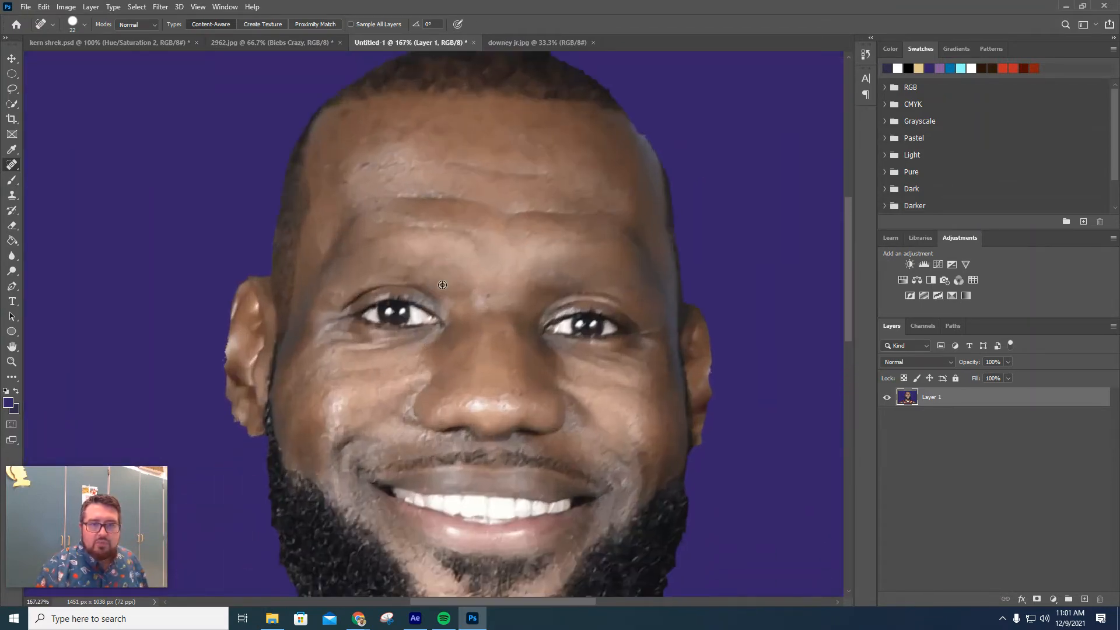
scroll(442, 285, down, 1)
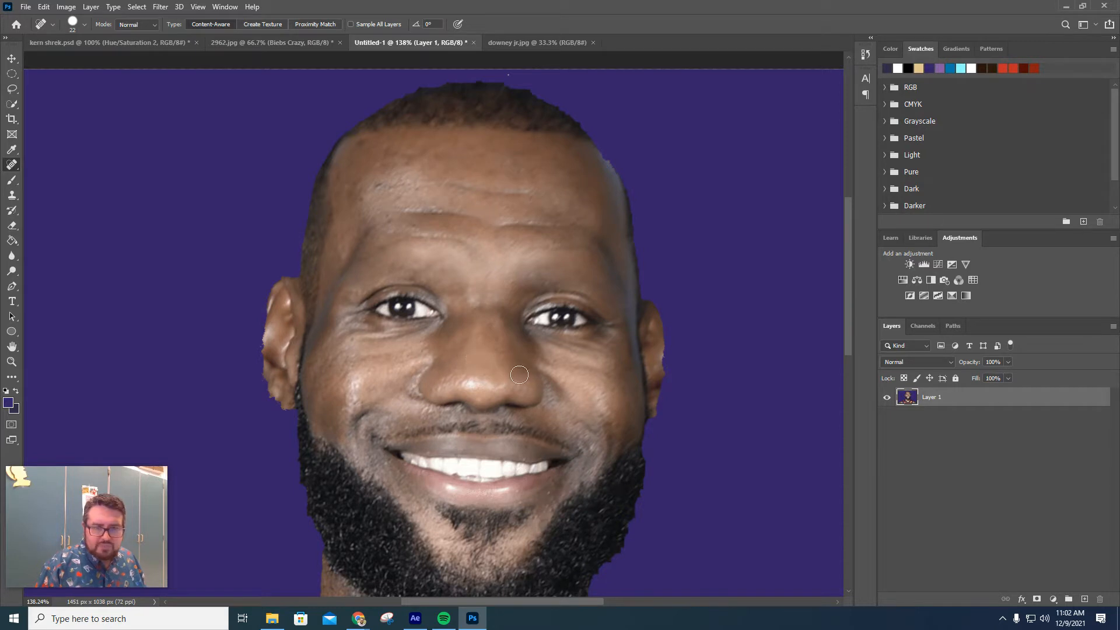
mouse_move(590, 231)
mouse_down()
mouse_move(504, 229)
mouse_move(426, 207)
mouse_move(371, 213)
mouse_up()
drag(538, 191, 362, 188)
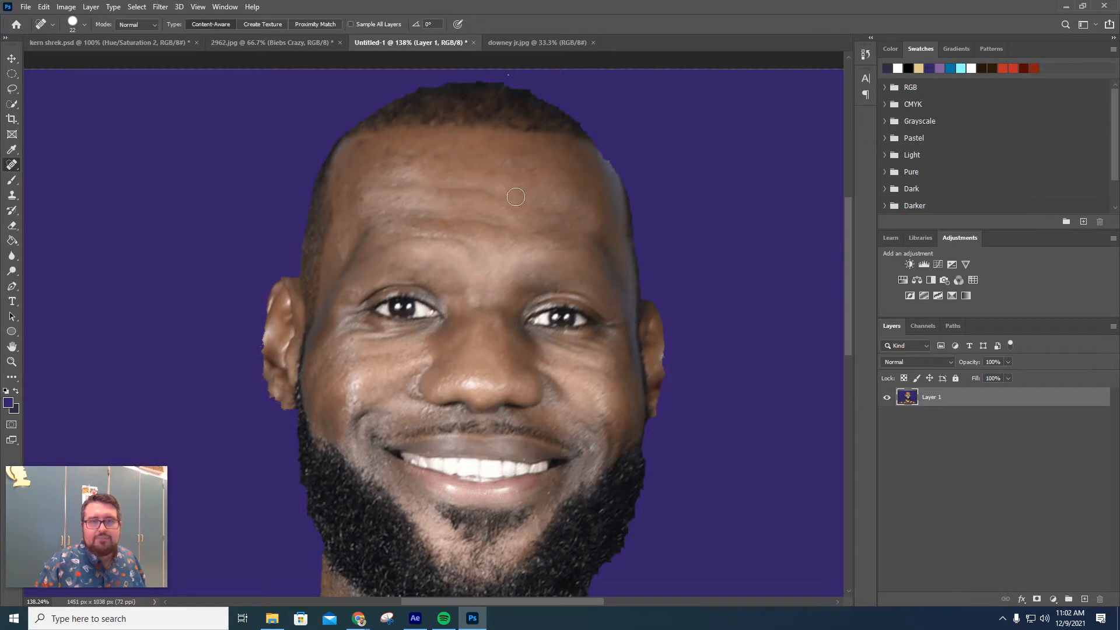
drag(515, 197, 432, 190)
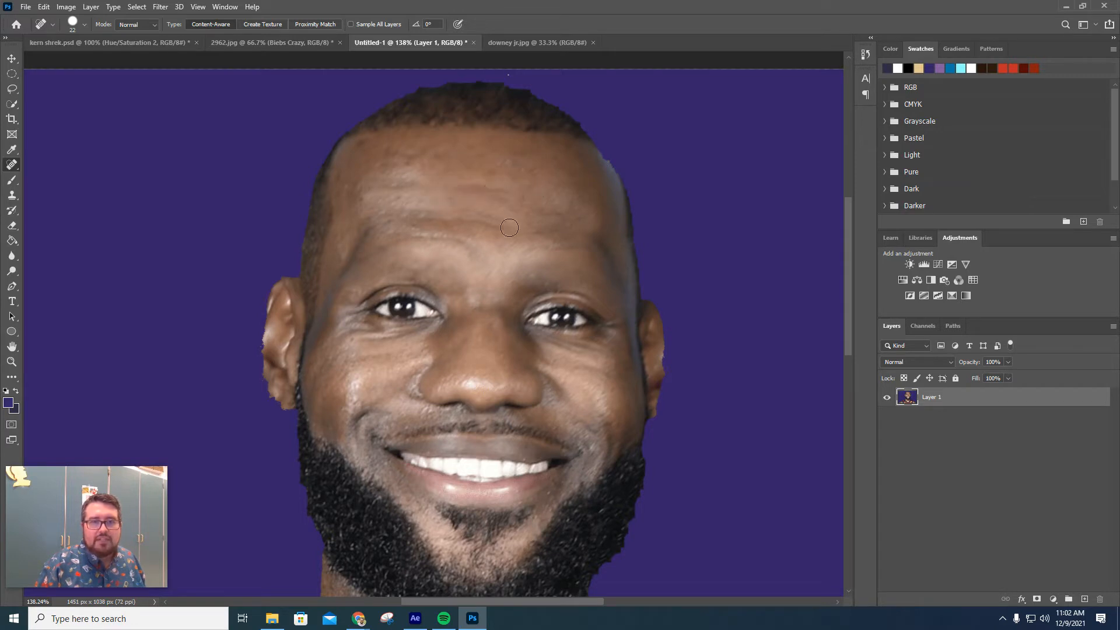
drag(519, 223, 388, 217)
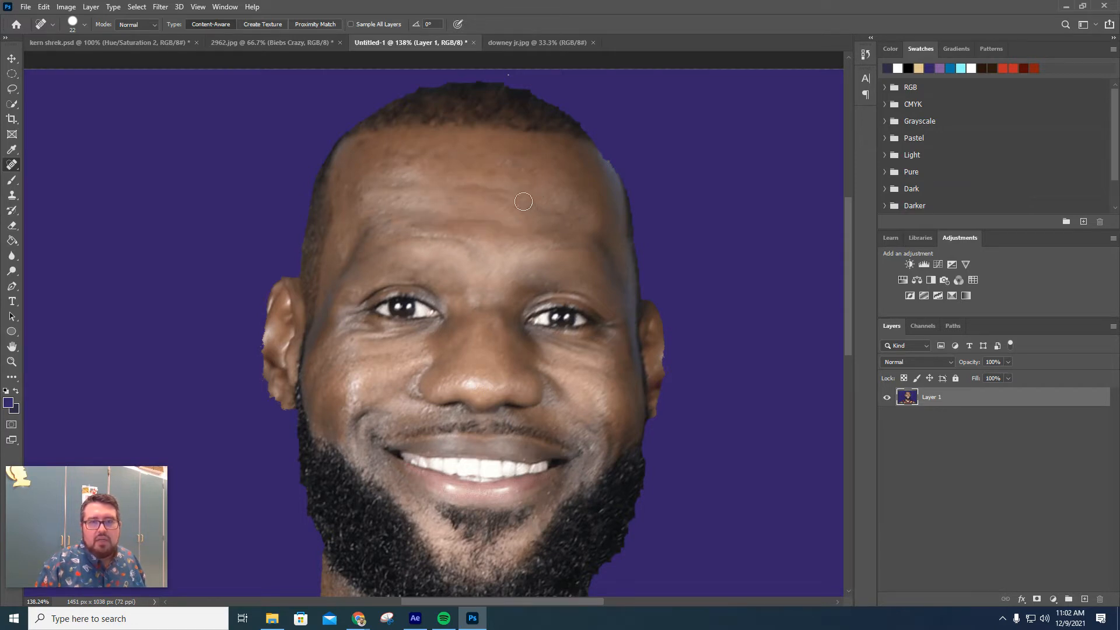
mouse_move(468, 241)
mouse_down()
mouse_move(407, 232)
mouse_move(379, 241)
mouse_up()
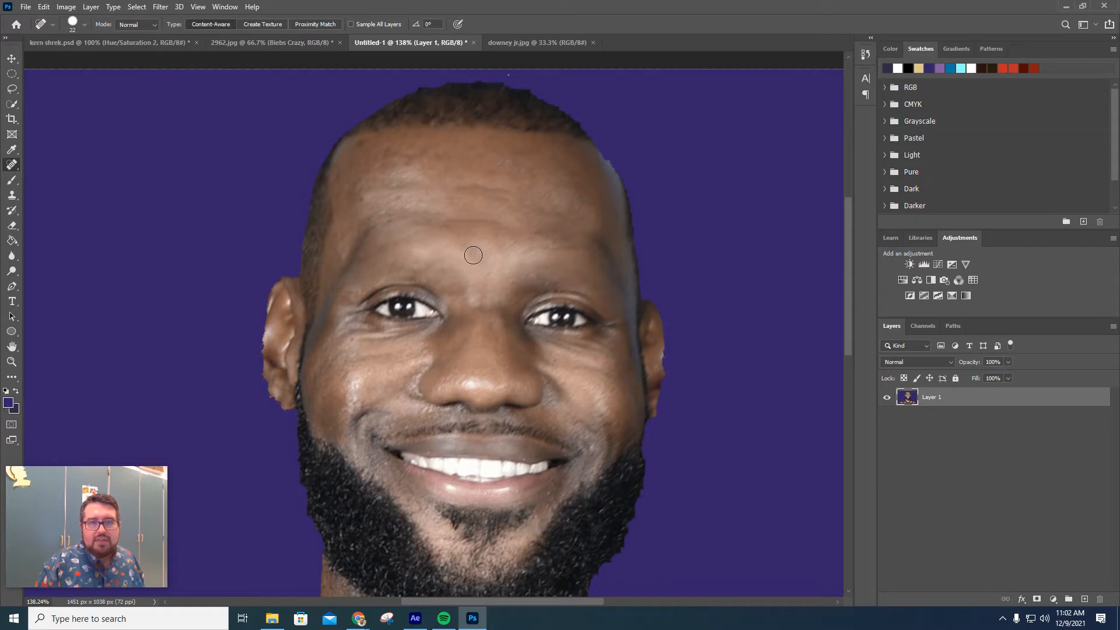
mouse_move(518, 257)
mouse_down()
mouse_move(556, 240)
mouse_move(610, 255)
mouse_up()
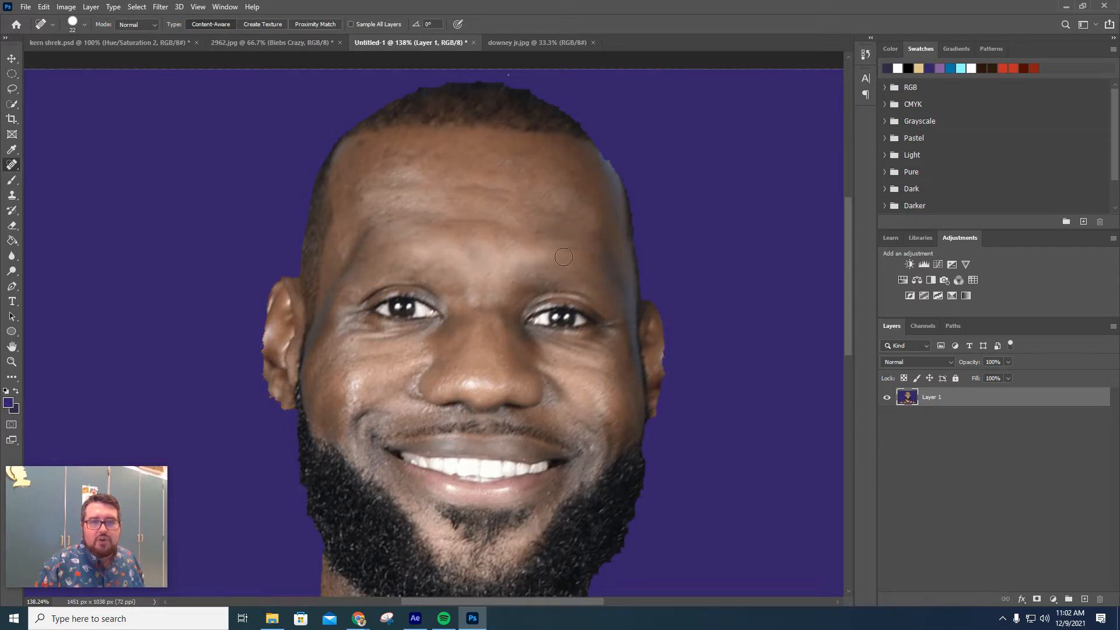
mouse_move(374, 222)
mouse_down()
mouse_move(337, 283)
mouse_move(374, 249)
mouse_move(429, 234)
mouse_up()
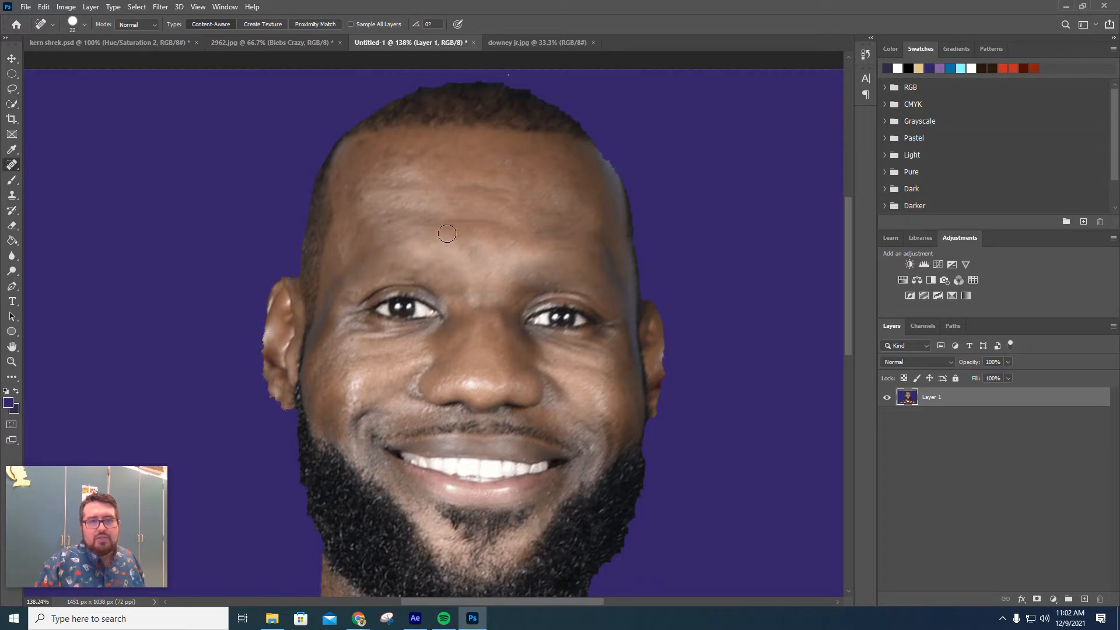
Step: Heal the skin from above the brow down the temple, beside the eye on the picture's left side
click(409, 239)
click(370, 241)
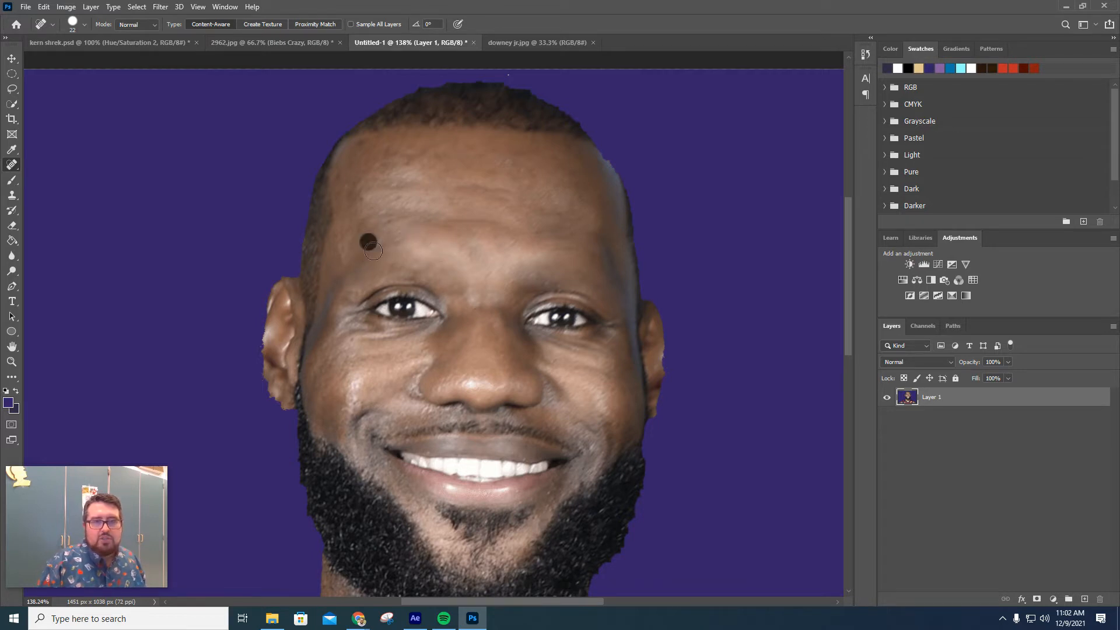
click(343, 260)
click(332, 293)
click(329, 307)
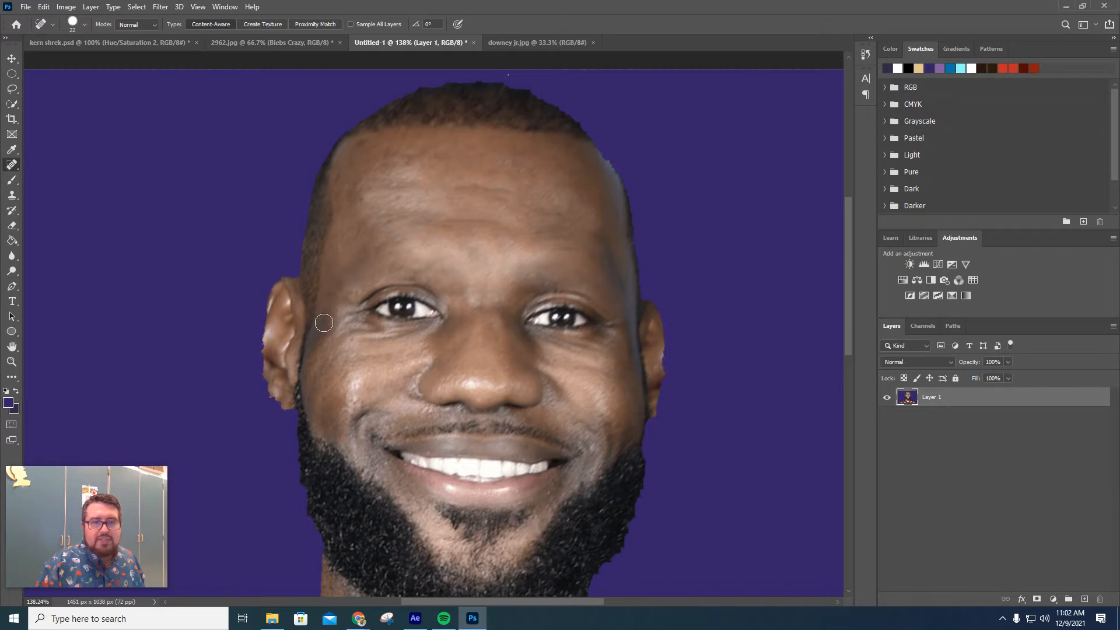
click(323, 325)
drag(337, 279, 324, 336)
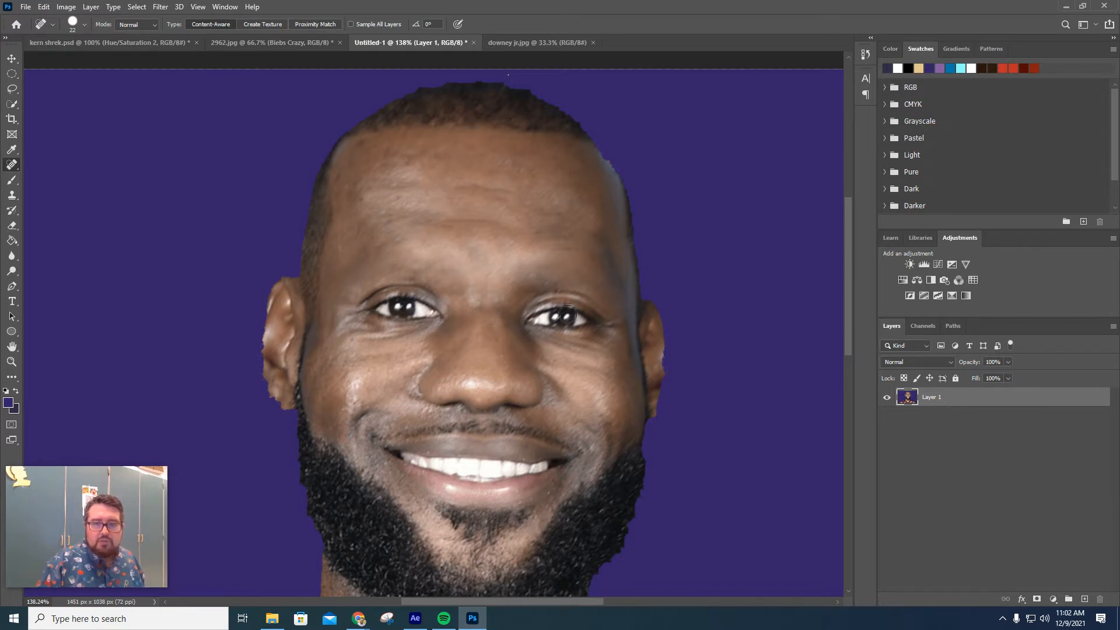
Step: Enlarge the Spot Healing Brush to 209 and heal over the whole eye on the picture's right side
drag(489, 231, 569, 220)
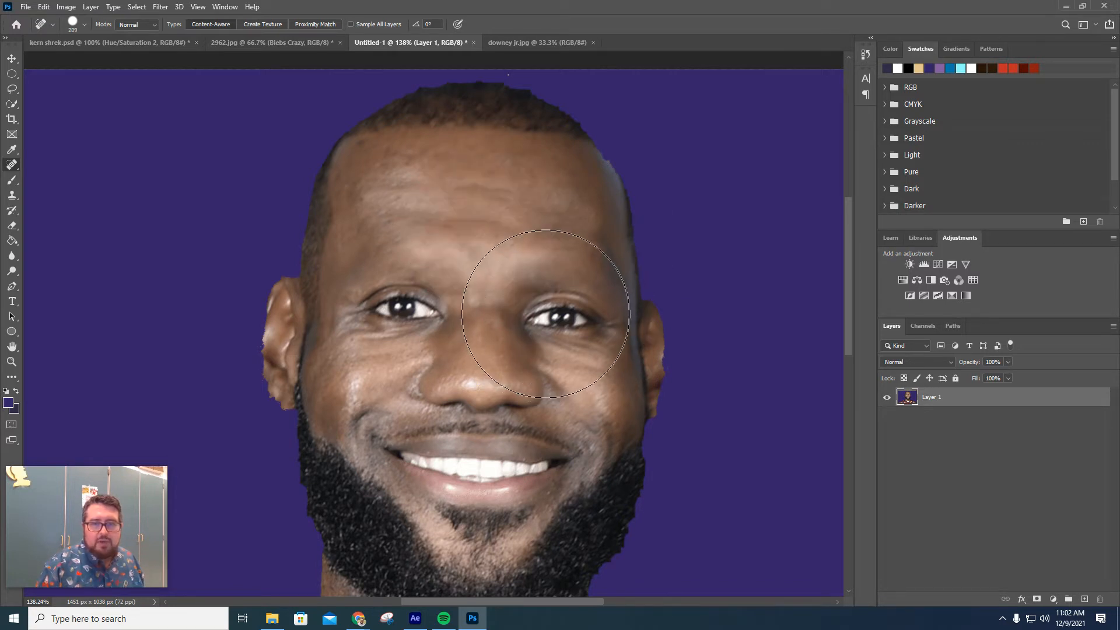
click(545, 314)
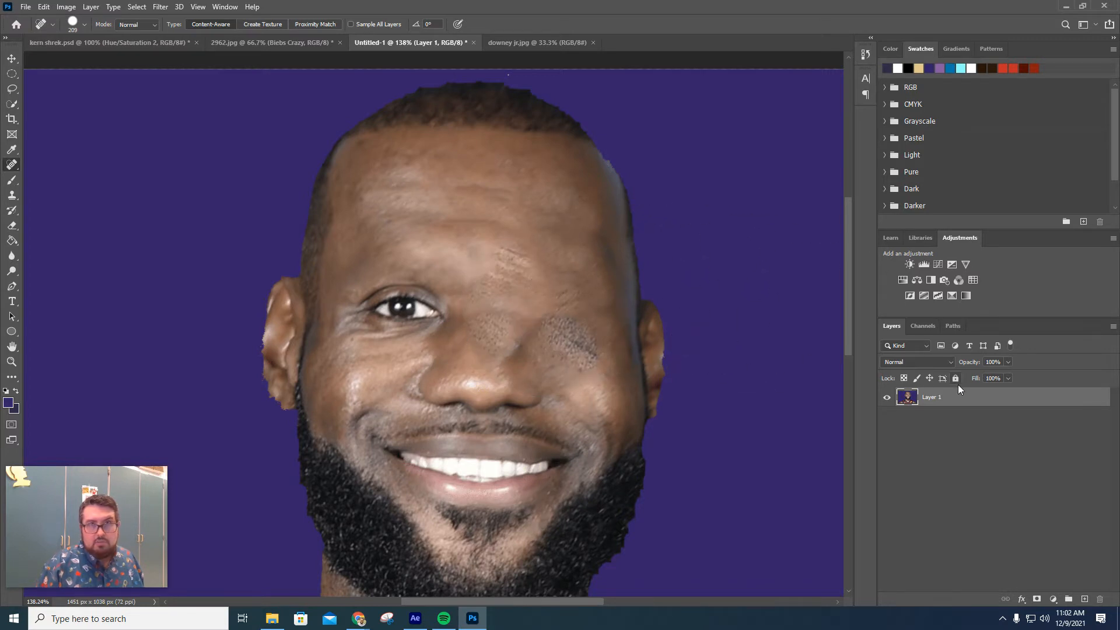
Step: Undo the heal over the eye on the picture's right side and switch to the Patch tool
key(ctrl+z)
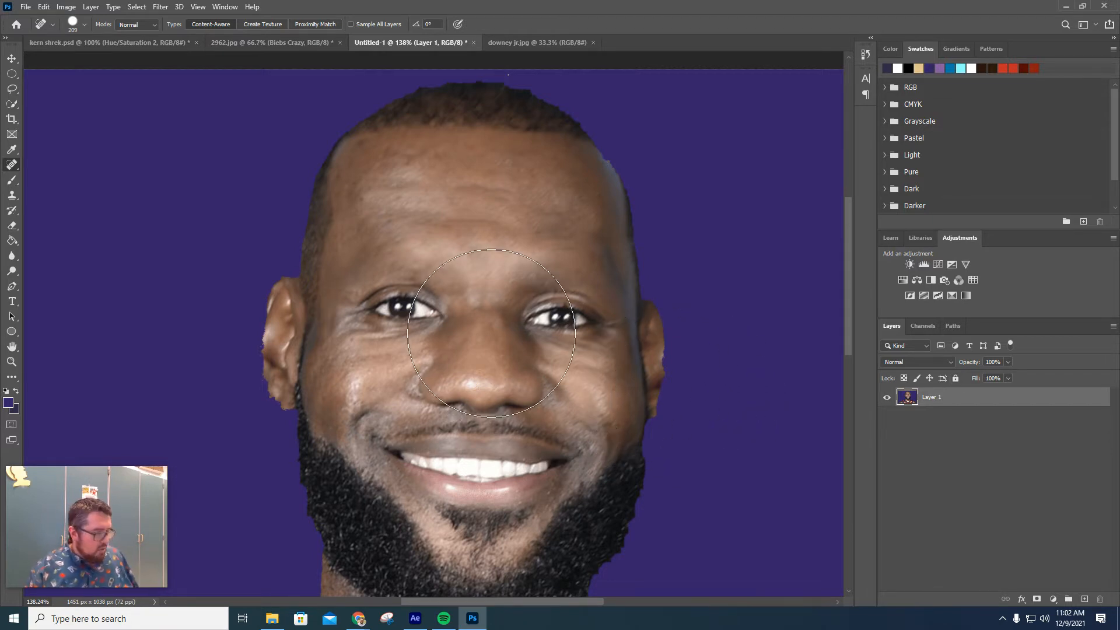
scroll(446, 281, down, 3)
scroll(445, 281, down, 1)
scroll(456, 303, up, 2)
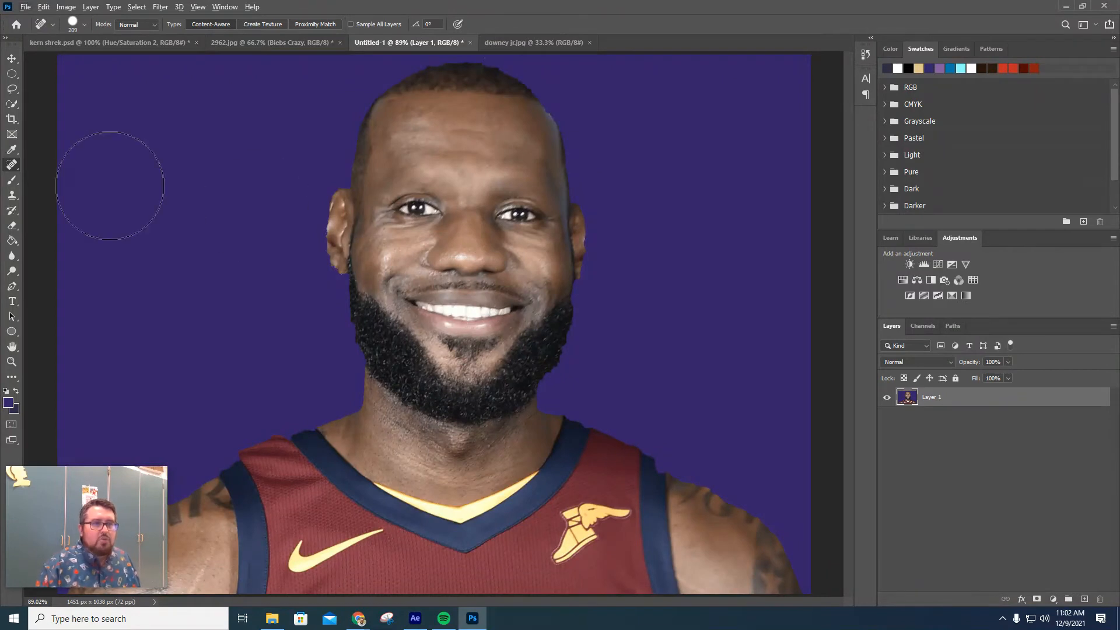
right_click(8, 165)
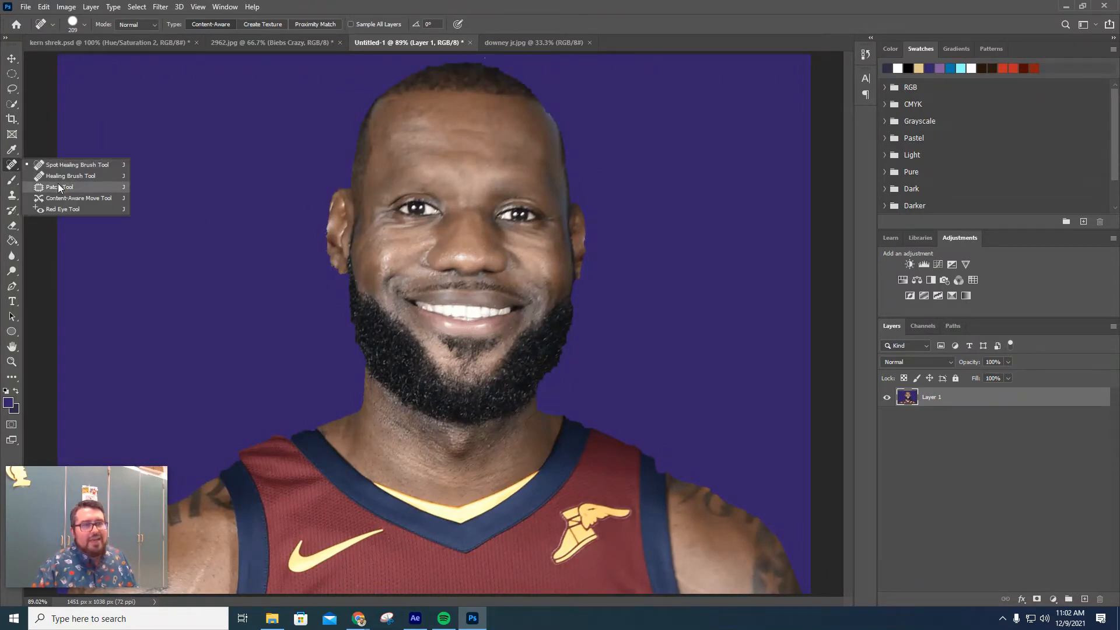
click(59, 187)
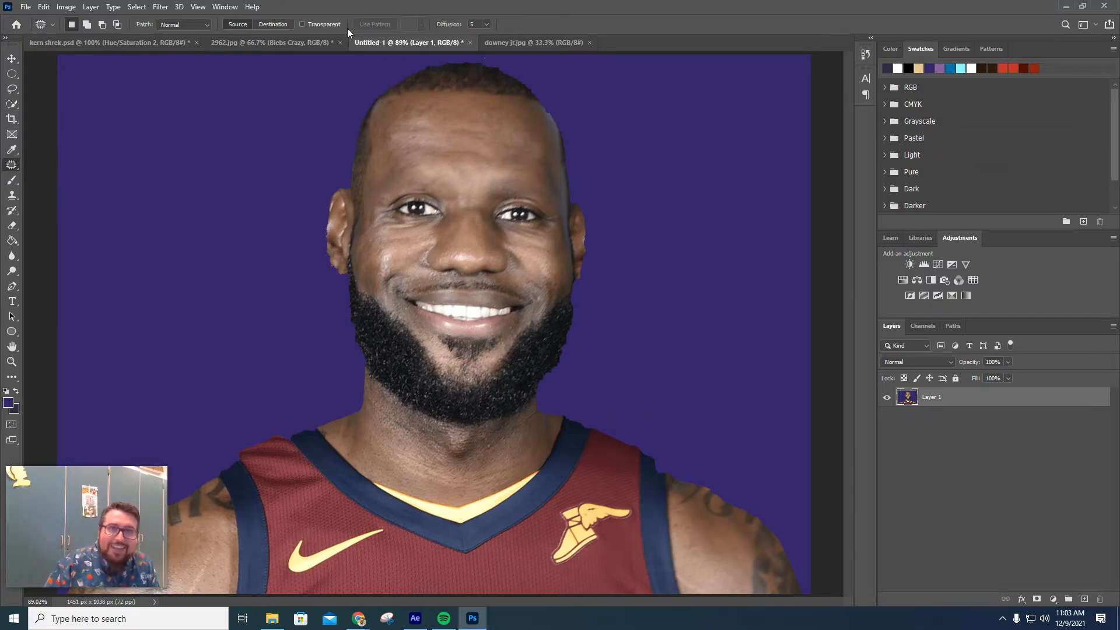
Step: In downey jr.jpg, outline both eyebrows, both eyes and the nose as one freehand Lasso selection
click(539, 42)
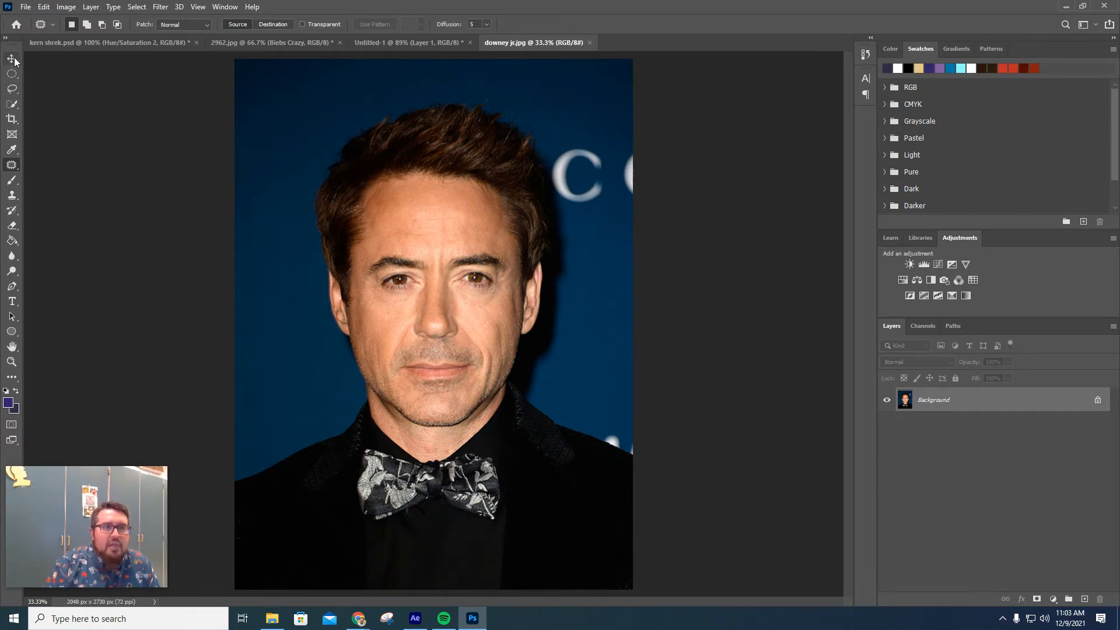
click(13, 89)
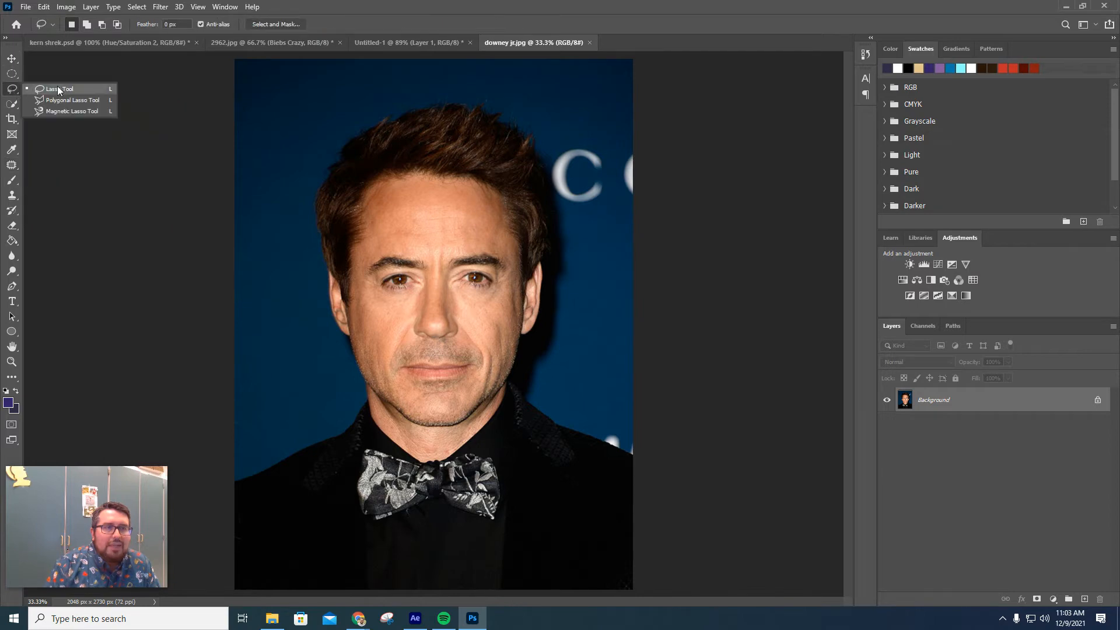
click(71, 91)
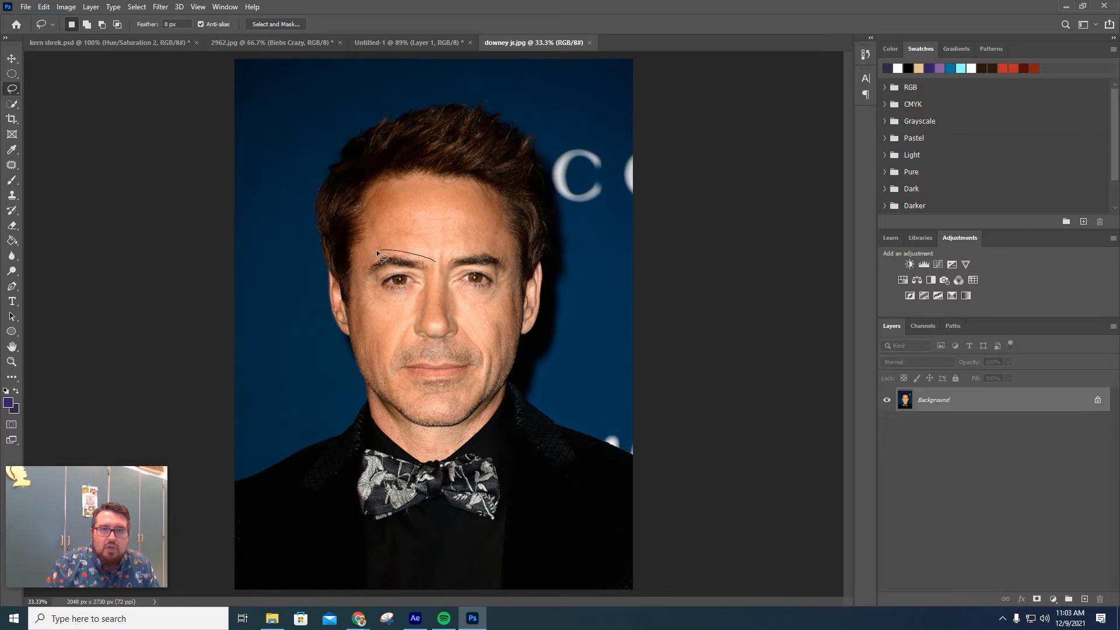
mouse_move(363, 286)
mouse_down()
mouse_move(415, 311)
mouse_move(411, 339)
mouse_move(424, 345)
mouse_move(453, 346)
mouse_move(456, 293)
mouse_move(483, 293)
mouse_up()
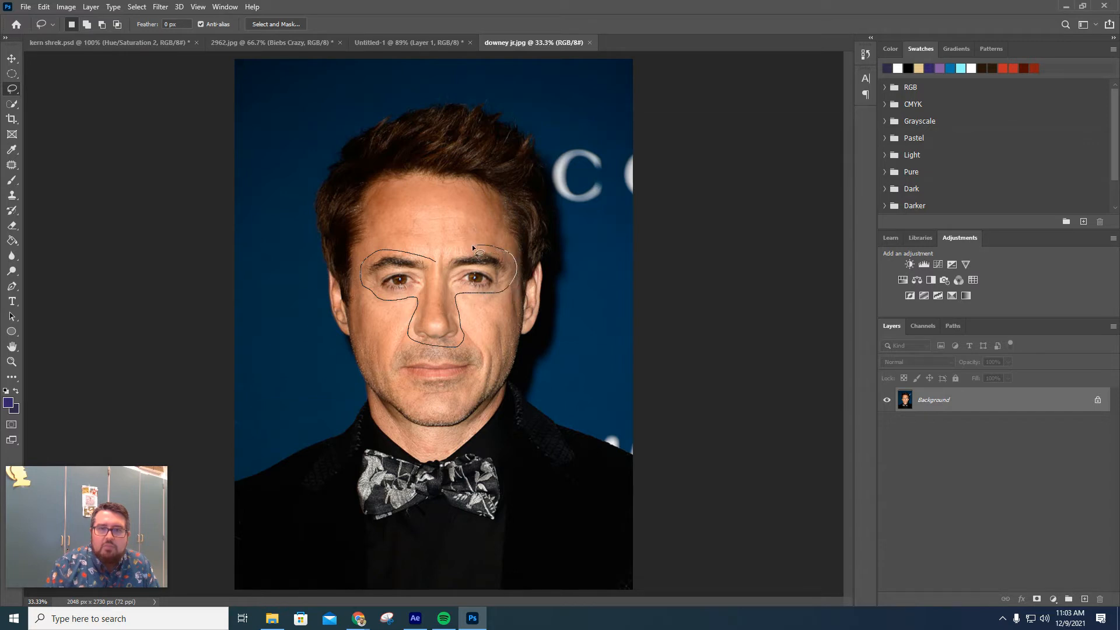
drag(436, 261, 434, 262)
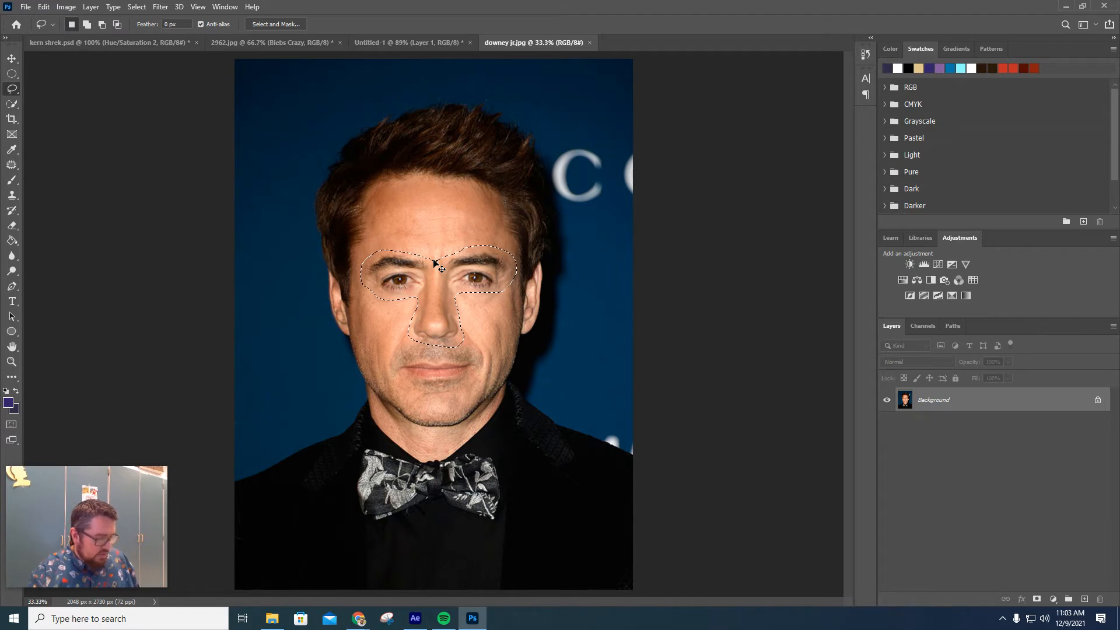
Step: Paste the copied eyes-and-nose piece into the Untitled-1 portrait as a new layer
click(383, 42)
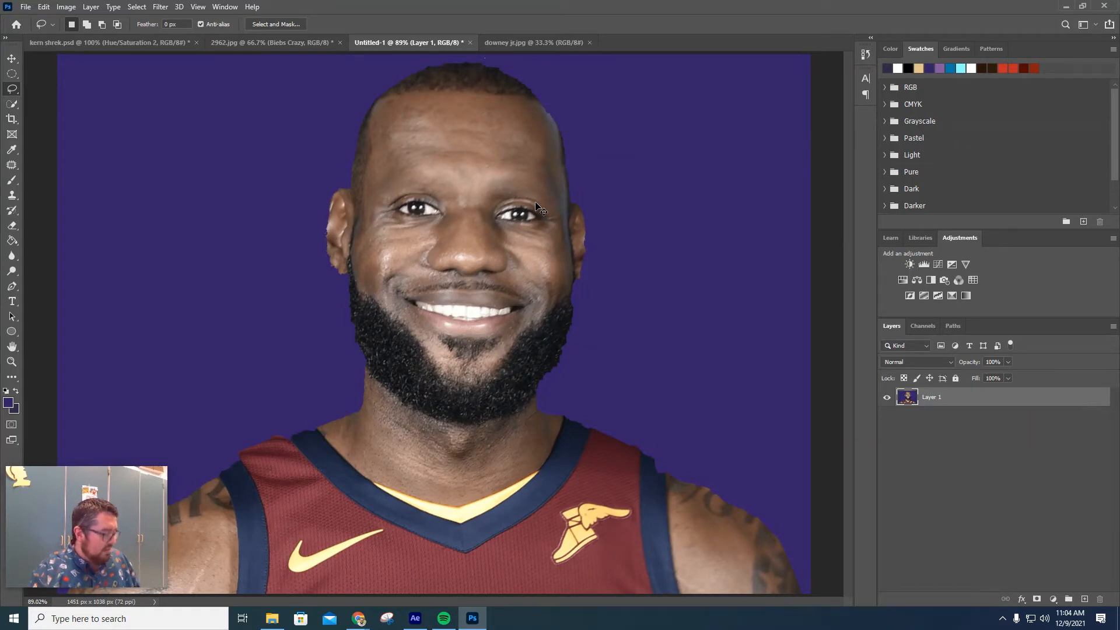
key(ctrl+v)
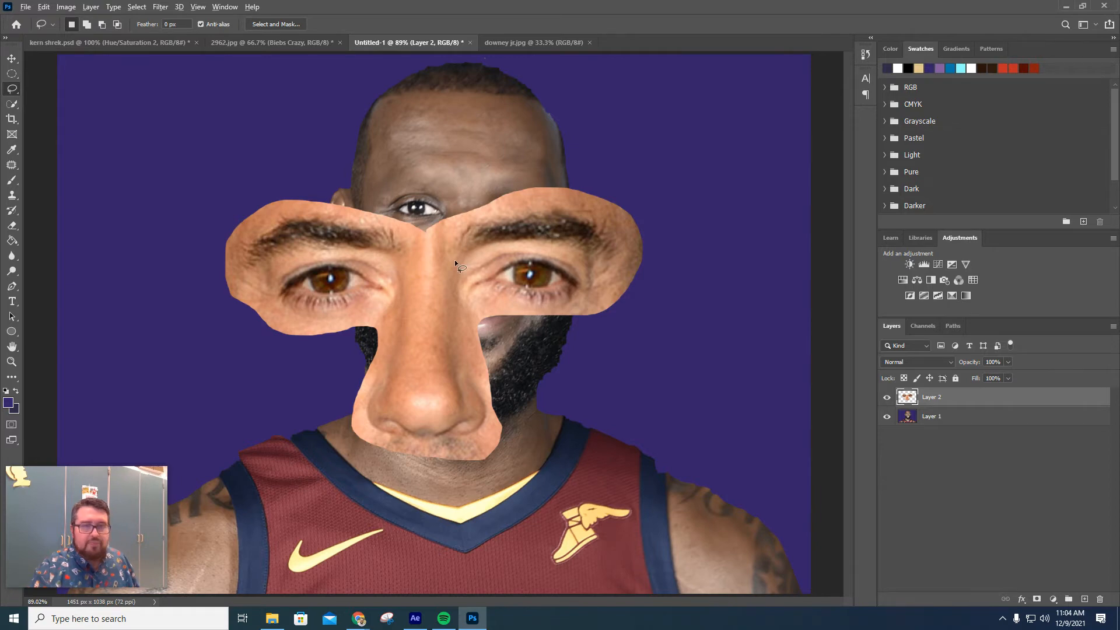
scroll(454, 261, down, 4)
scroll(454, 260, up, 1)
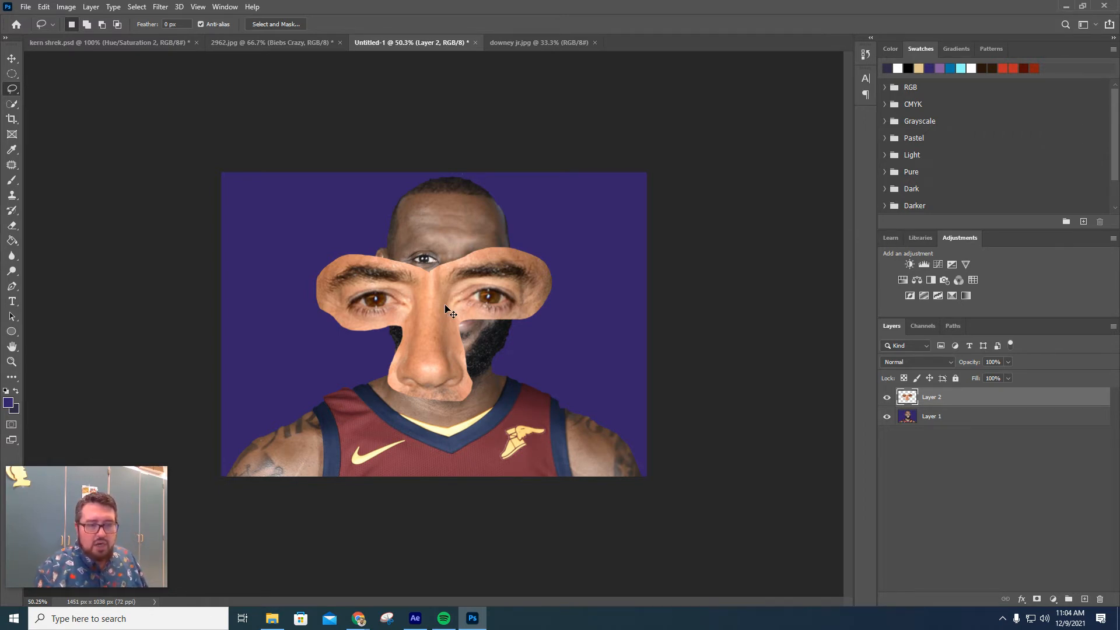
Step: Scale the pasted eyes-and-nose piece to about 62% with Free Transform and place it over the portrait's face
key(ctrl+t)
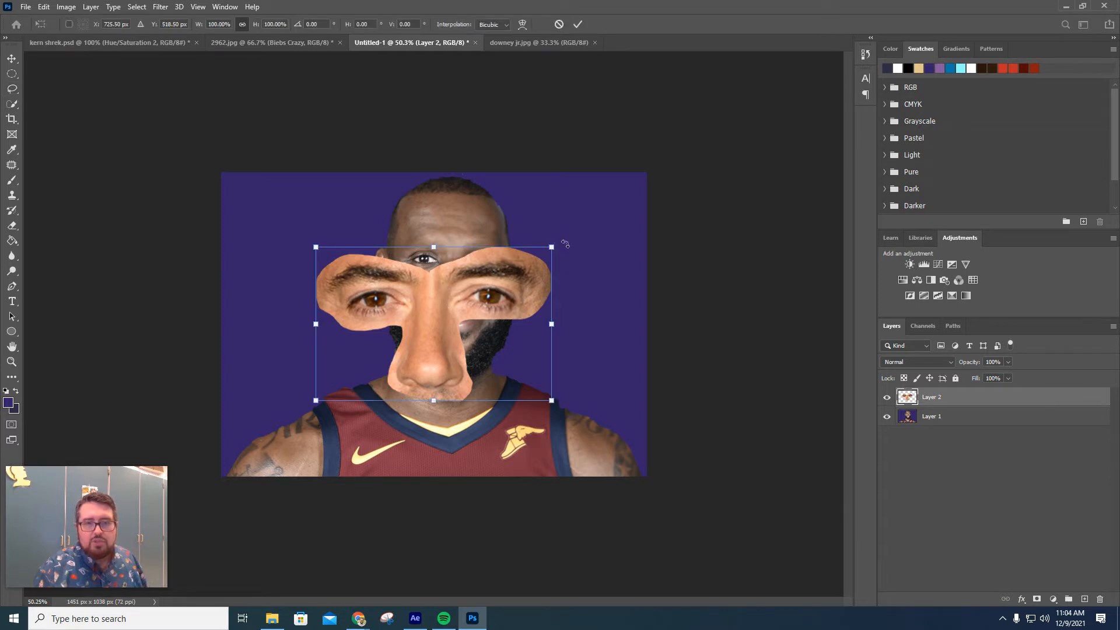
drag(552, 247, 485, 297)
drag(401, 327, 452, 265)
drag(525, 232, 512, 244)
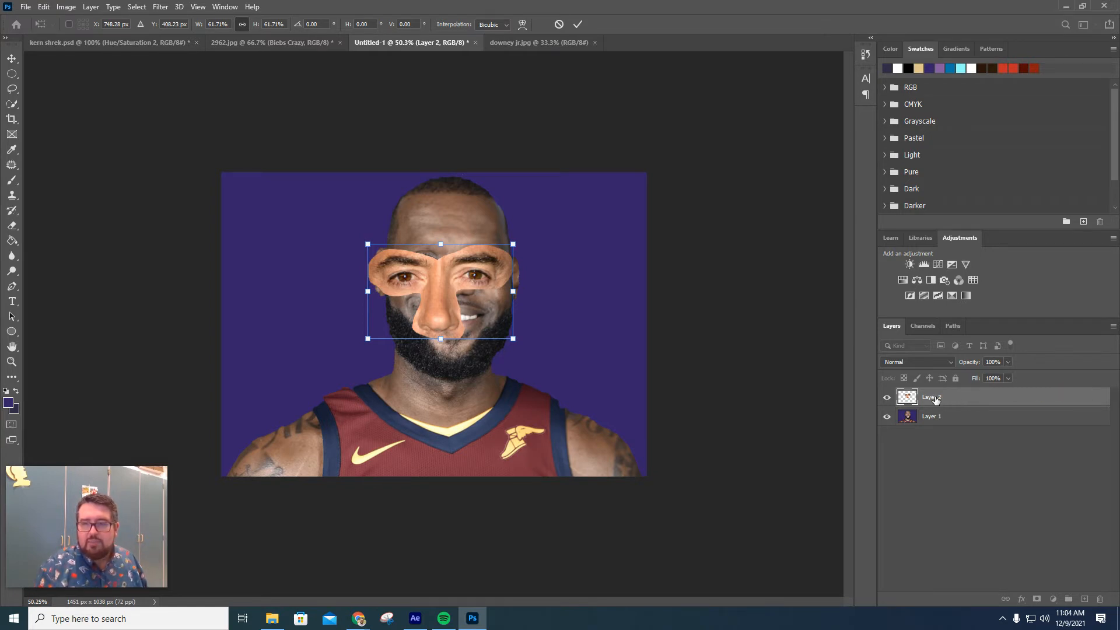
Step: Lower Layer 2's opacity to 50% and fit the piece over the portrait's eyes at about 51% scale and 2° rotation
click(1010, 362)
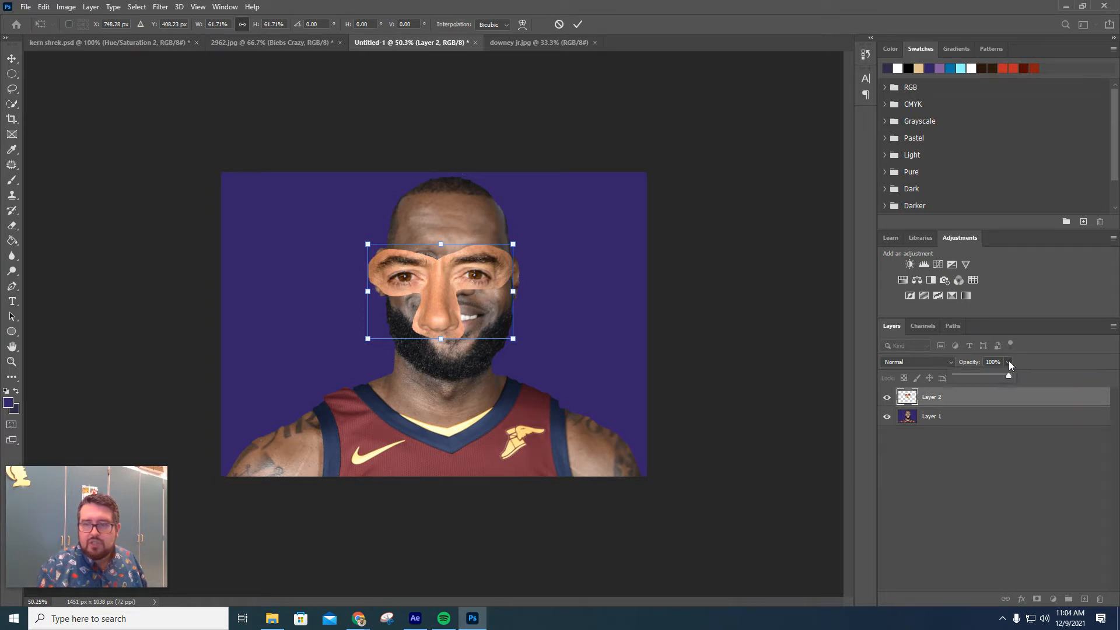
drag(987, 382, 982, 383)
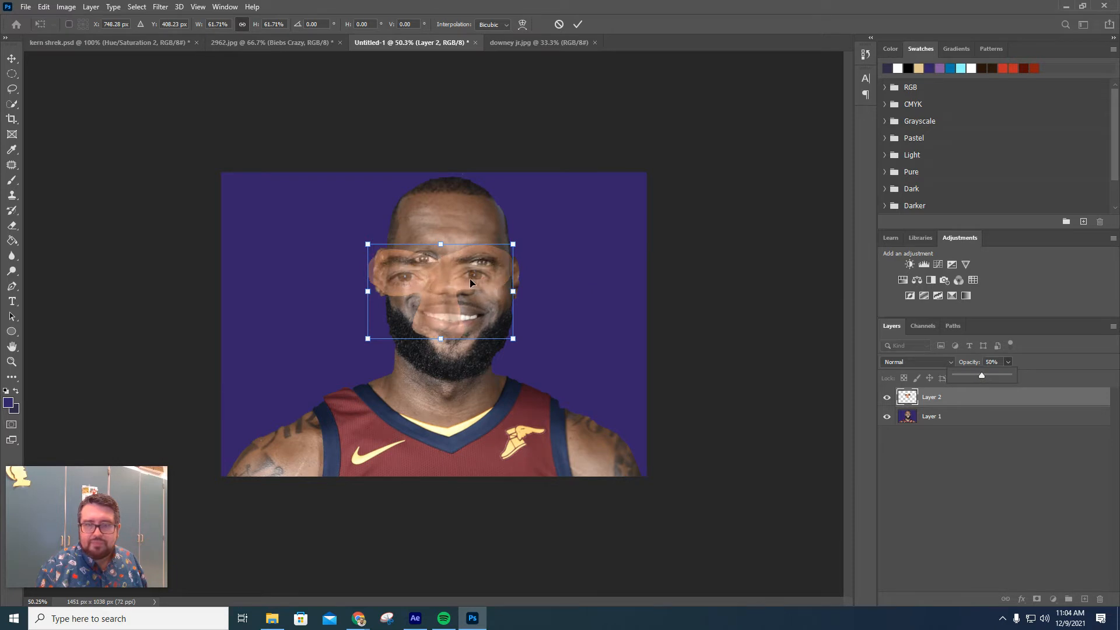
drag(468, 281, 474, 268)
drag(533, 225, 475, 259)
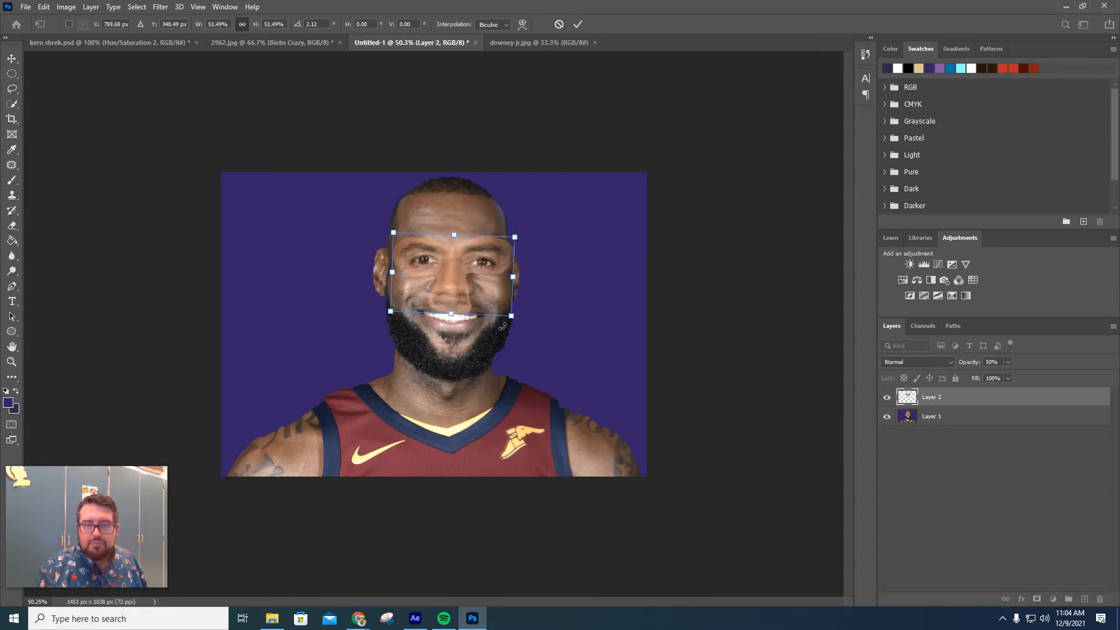
Step: Refine the piece to about 48% scale and 3.6° rotation, then apply the transform with Layer 2 at 100% opacity
drag(511, 316, 453, 285)
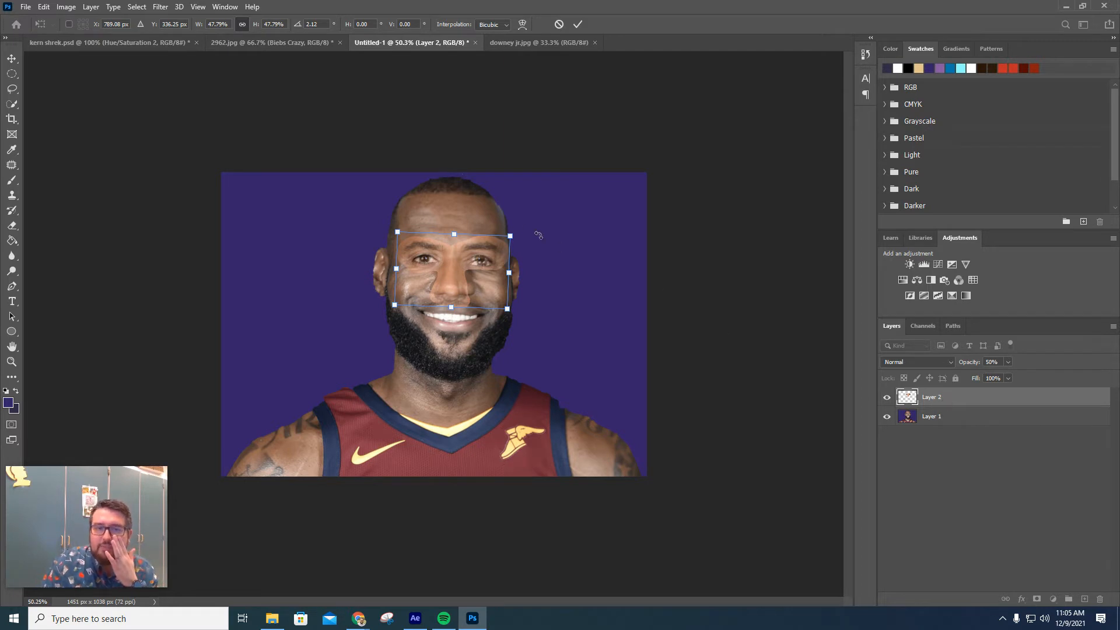
drag(521, 228, 522, 230)
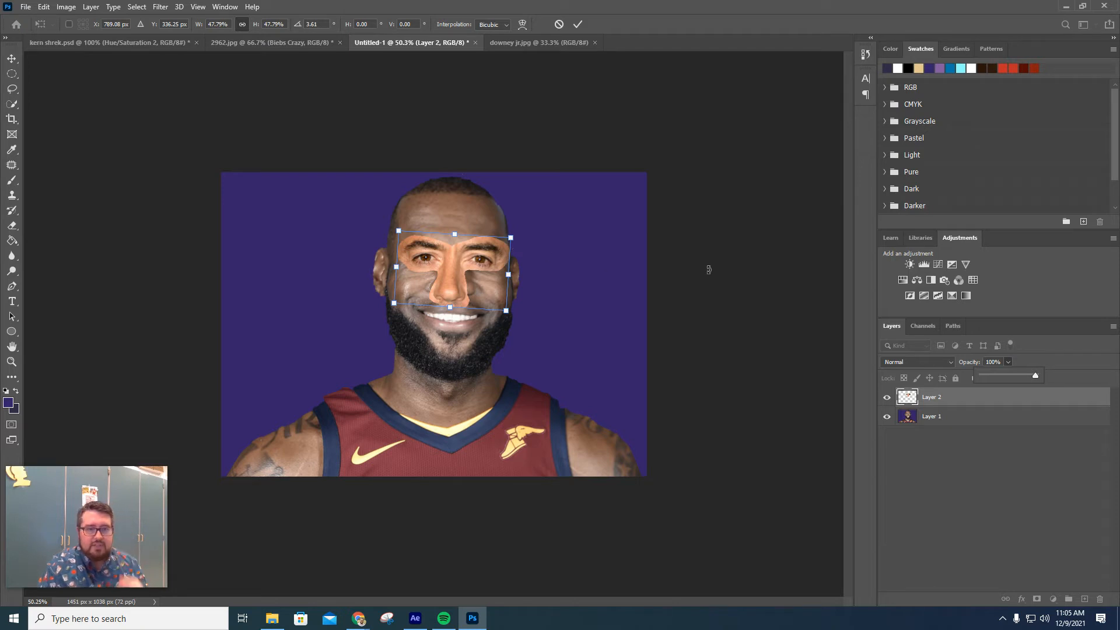
key(Return)
Step: Erase the pasted piece's outer edge beside the eyebrow on the picture's right side with the Eraser tool
key(l)
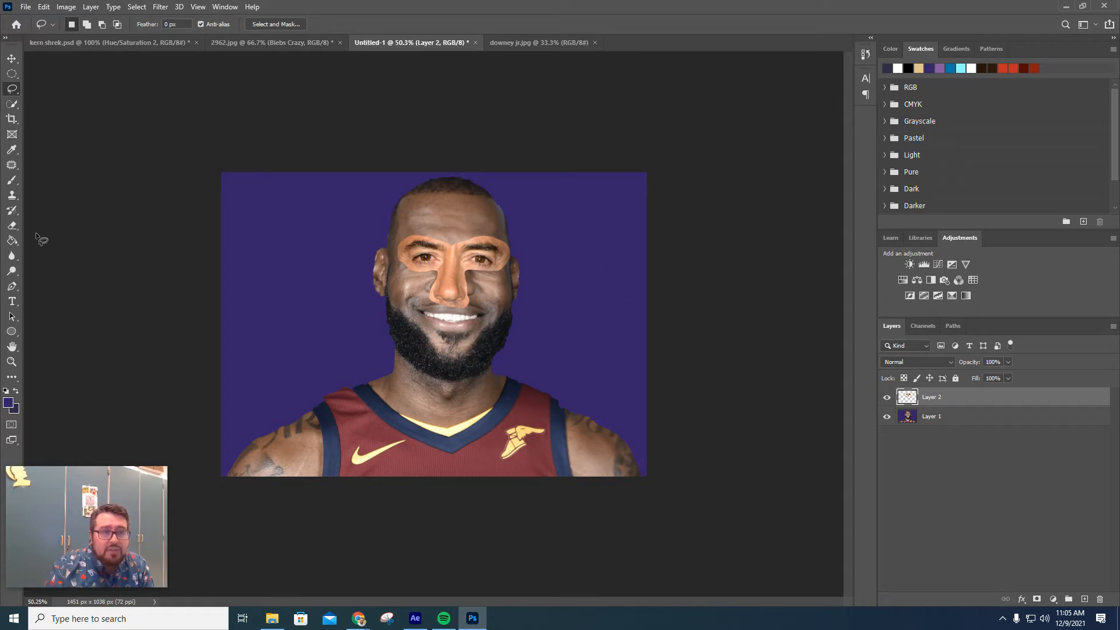
click(12, 227)
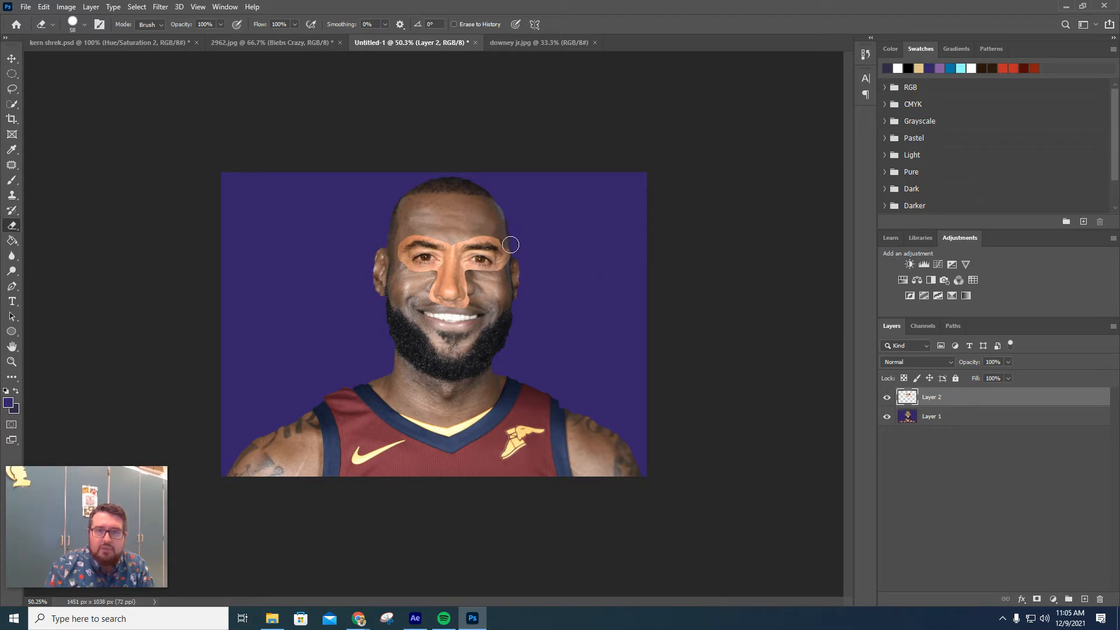
mouse_move(510, 244)
mouse_down()
mouse_move(509, 272)
mouse_move(509, 238)
mouse_up()
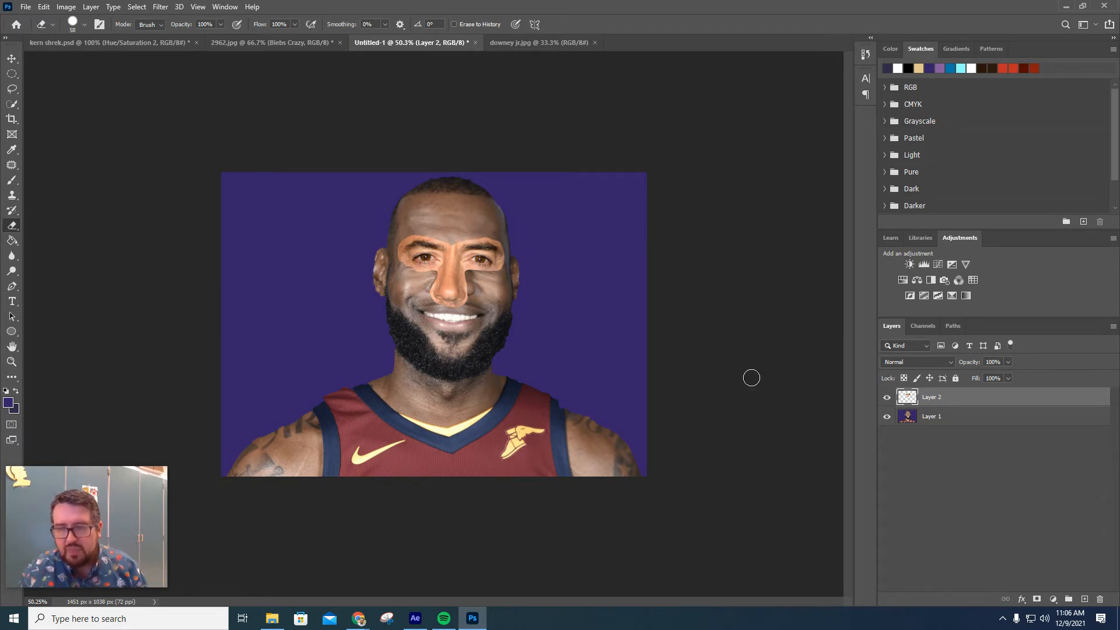
Step: Load Layer 2's outline as a selection and contract it by 6 pixels
ctrl+click(909, 402)
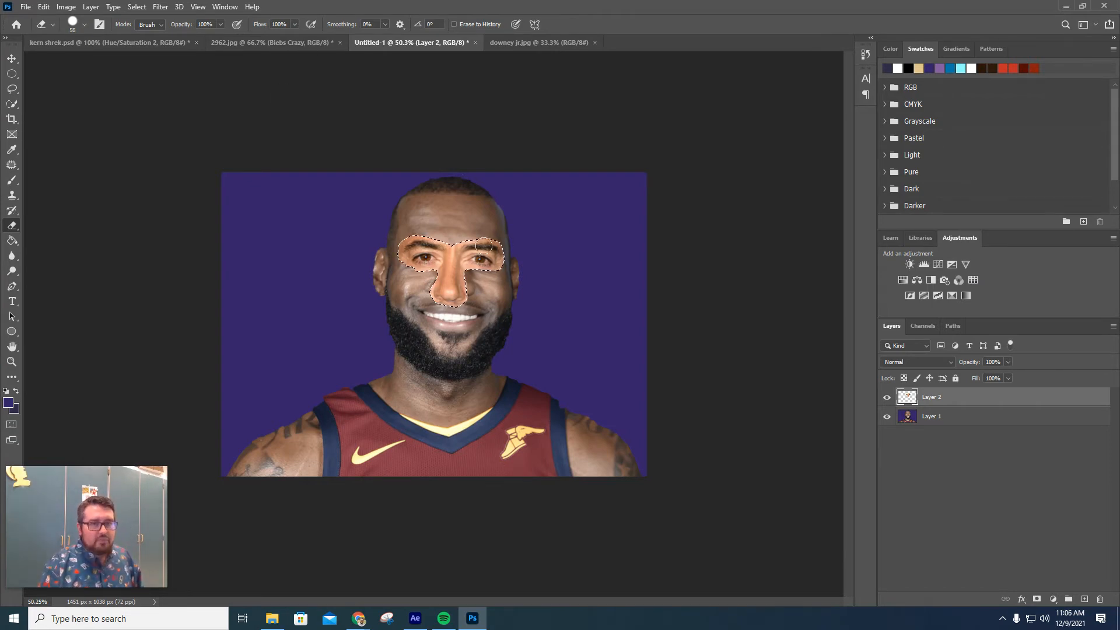
click(138, 7)
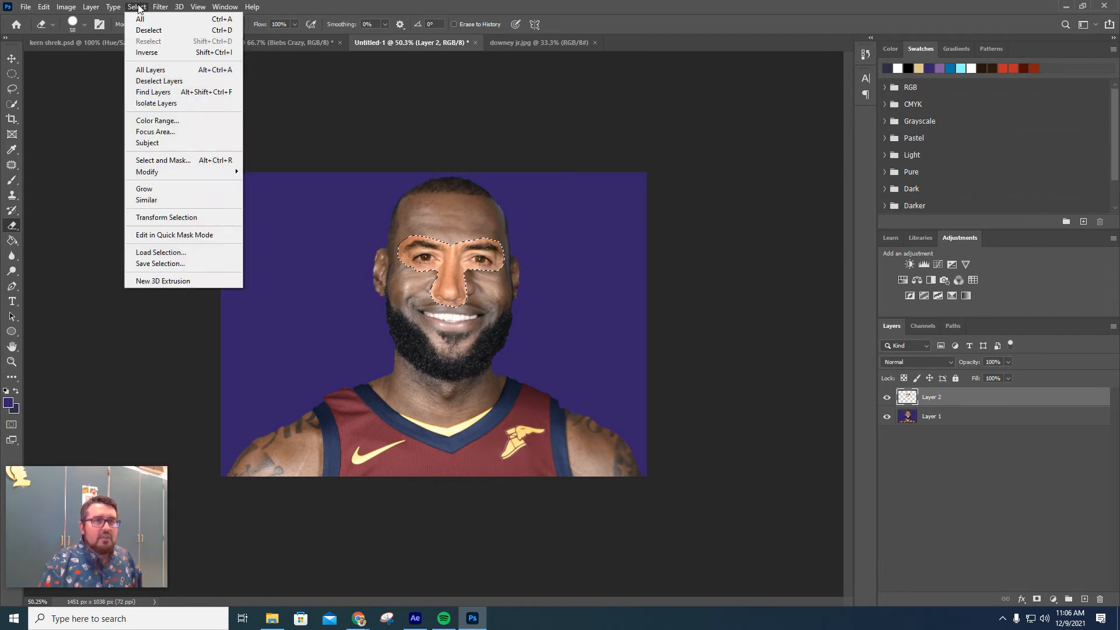
mouse_move(162, 178)
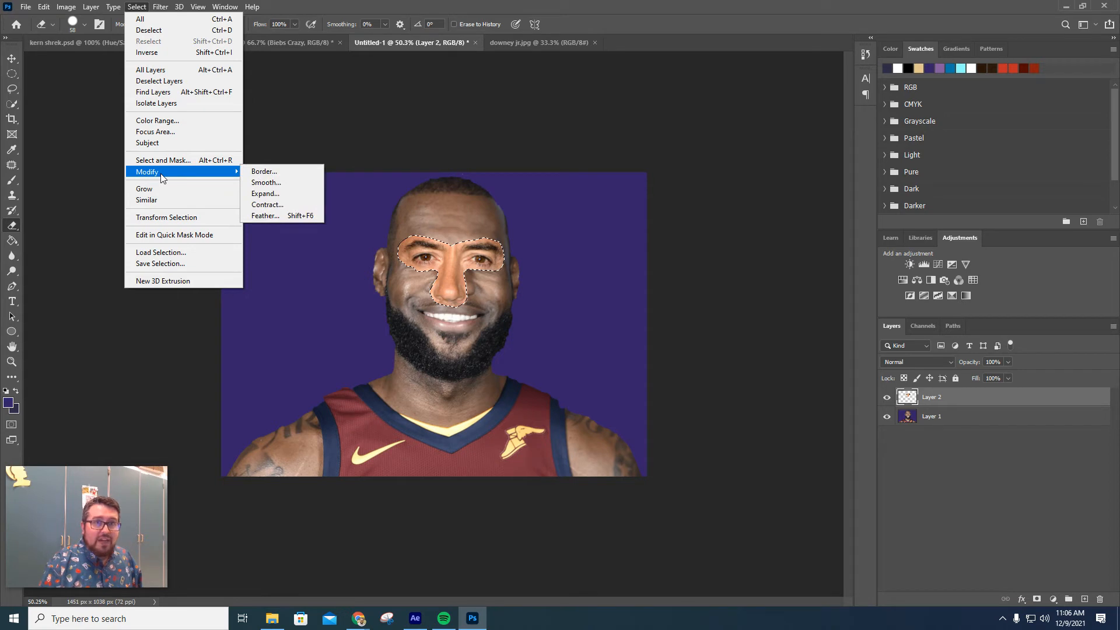
click(290, 205)
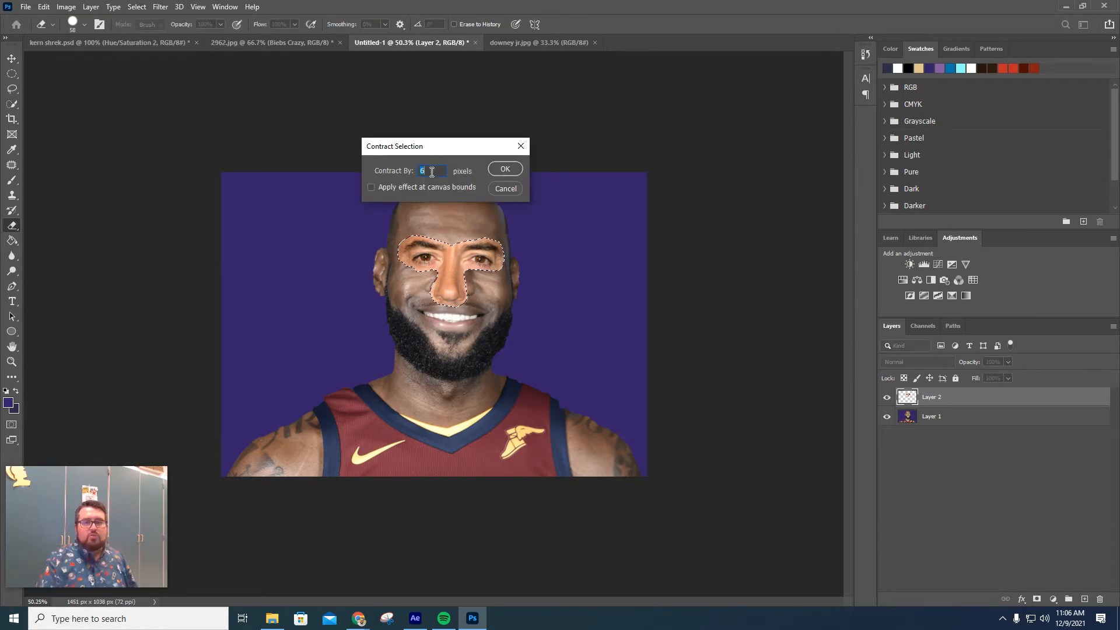
click(505, 169)
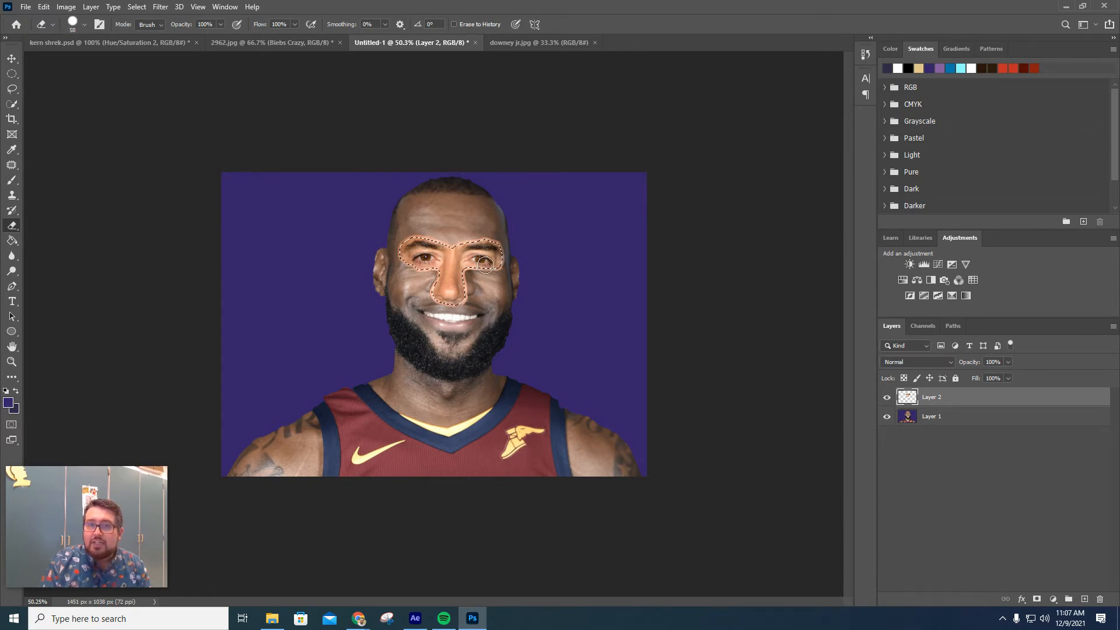
Step: Make Layer 1 active, toggle Layer 2's visibility to check the portrait underneath, and clear the selection
click(996, 422)
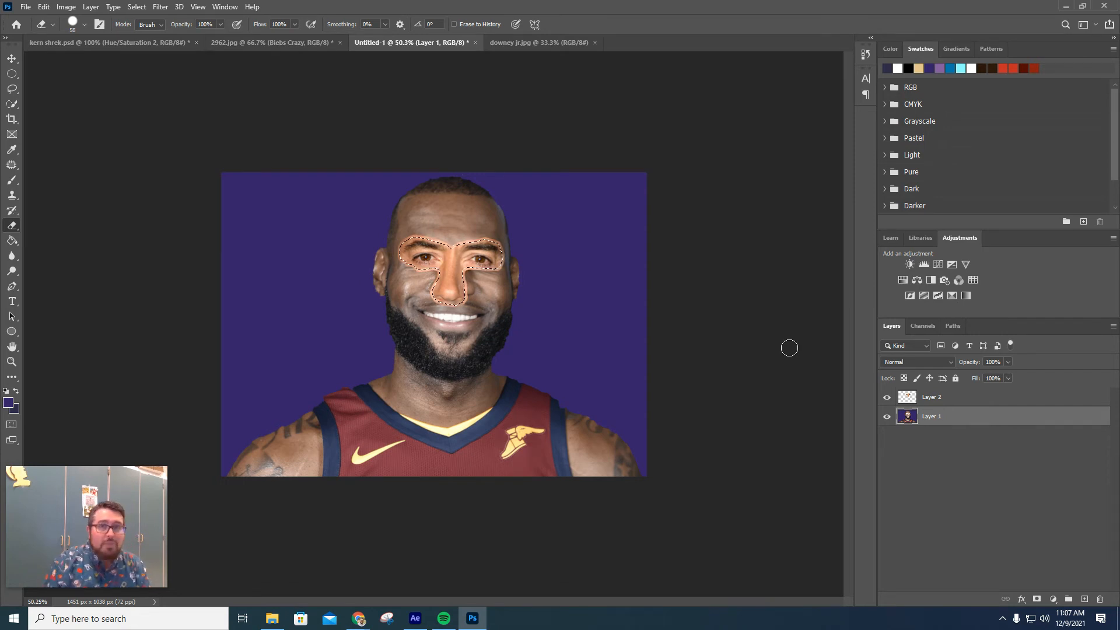
click(887, 398)
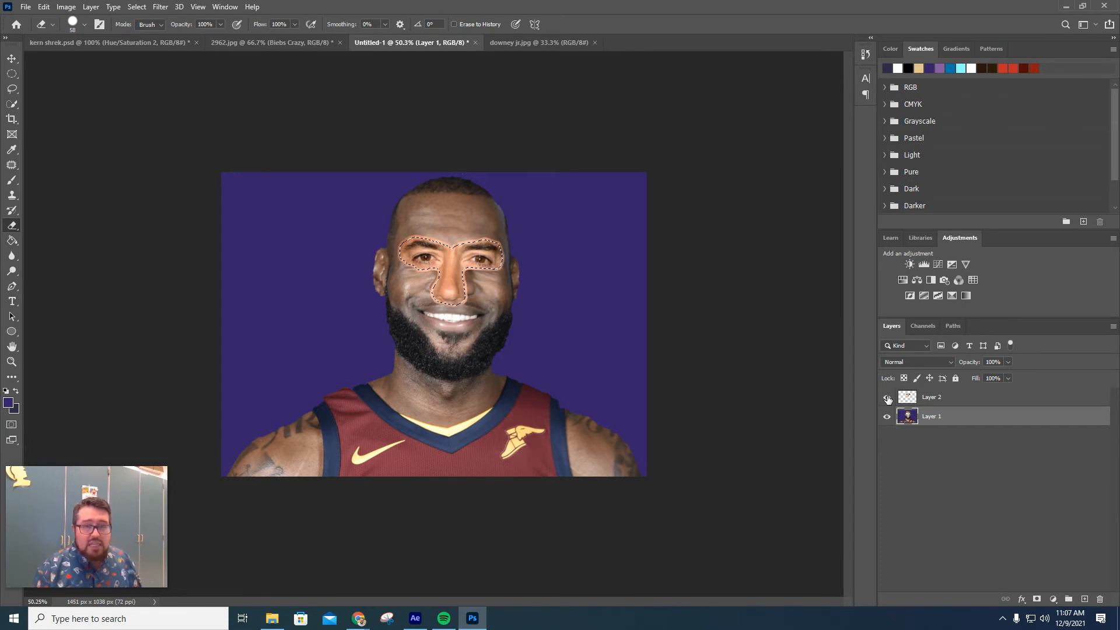
key(ctrl+d)
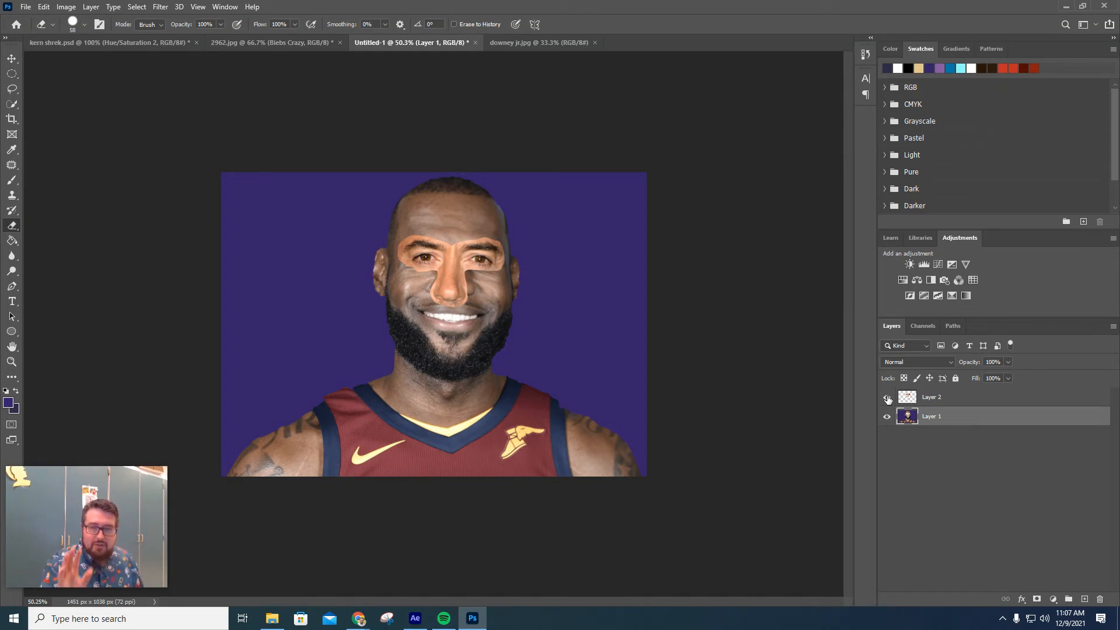
Step: Blend Layer 1 and Layer 2 with Auto-Blend Layers using Stack Images, Seamless Tones and Colors, and Content Aware Fill Transparent Areas
click(945, 399)
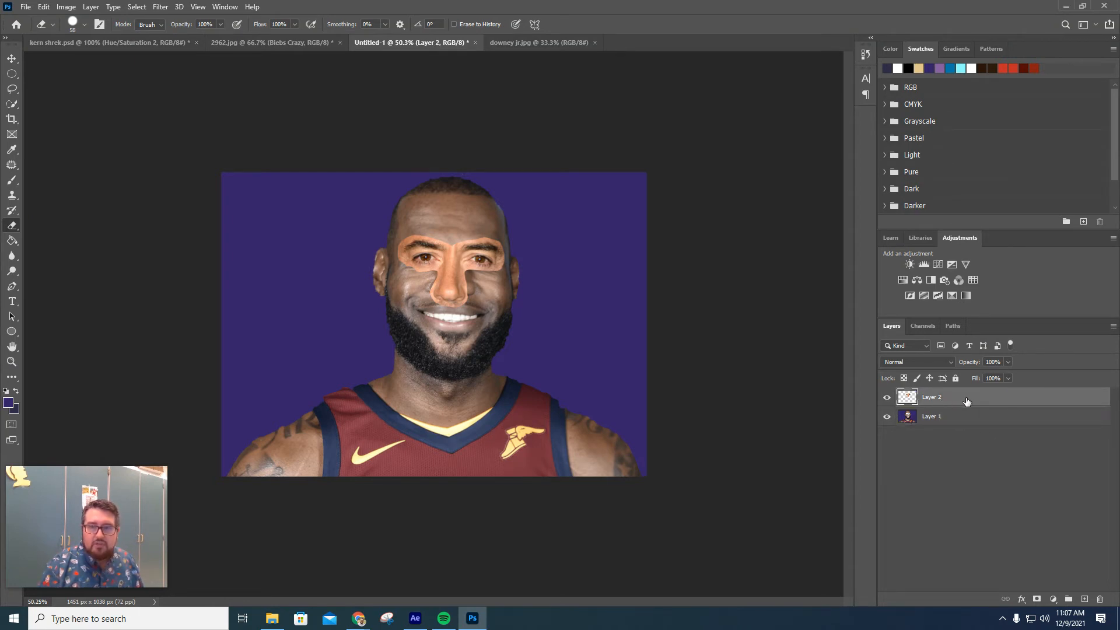
click(957, 417)
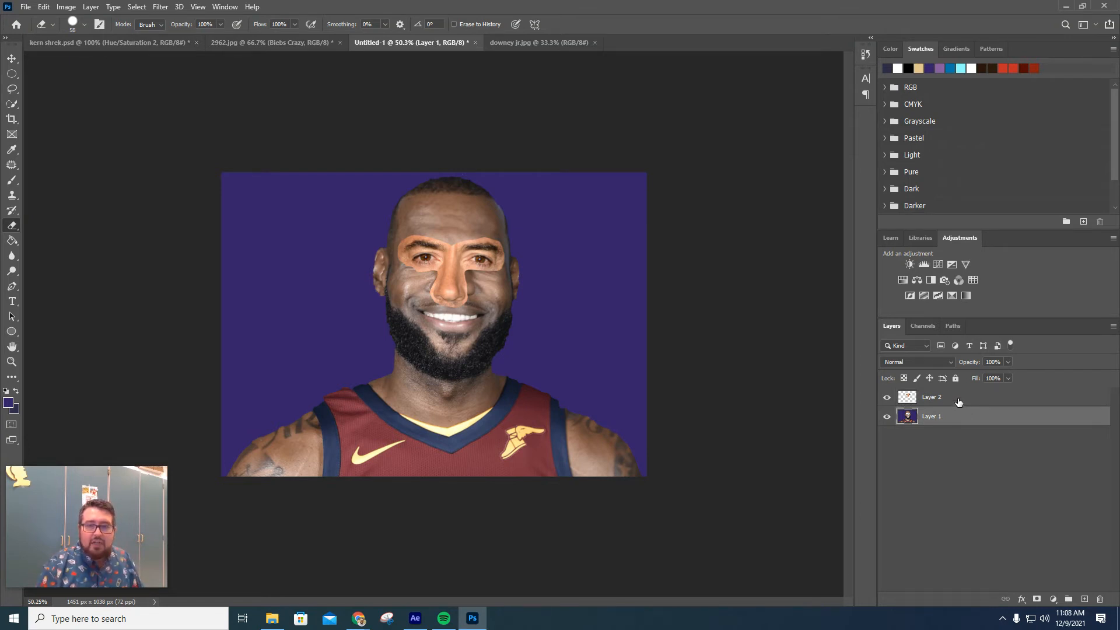
shift+click(959, 402)
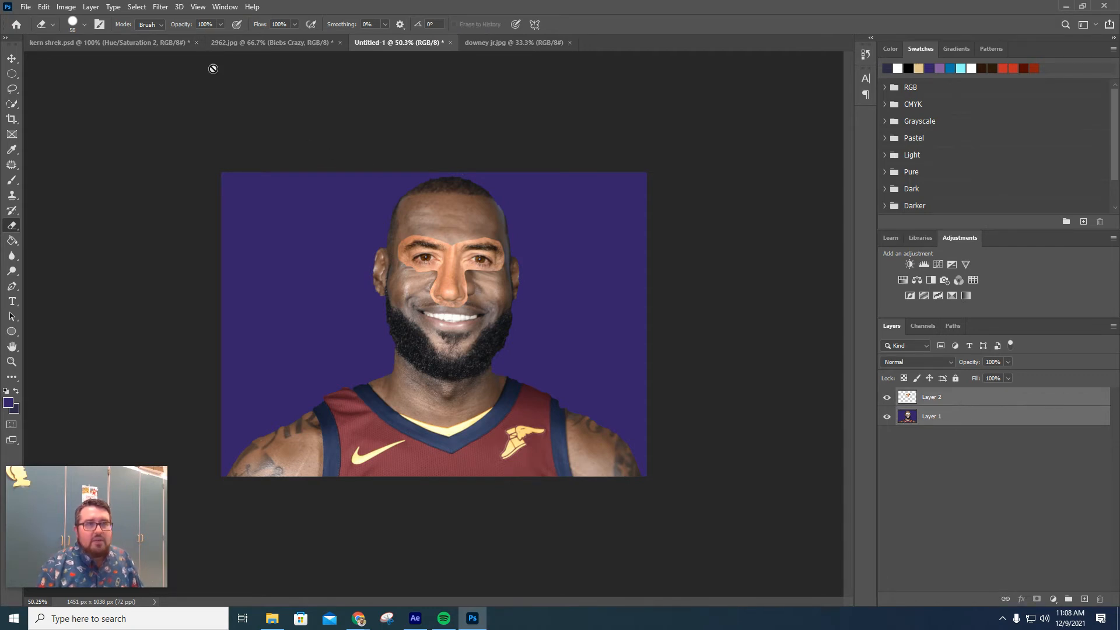
click(46, 7)
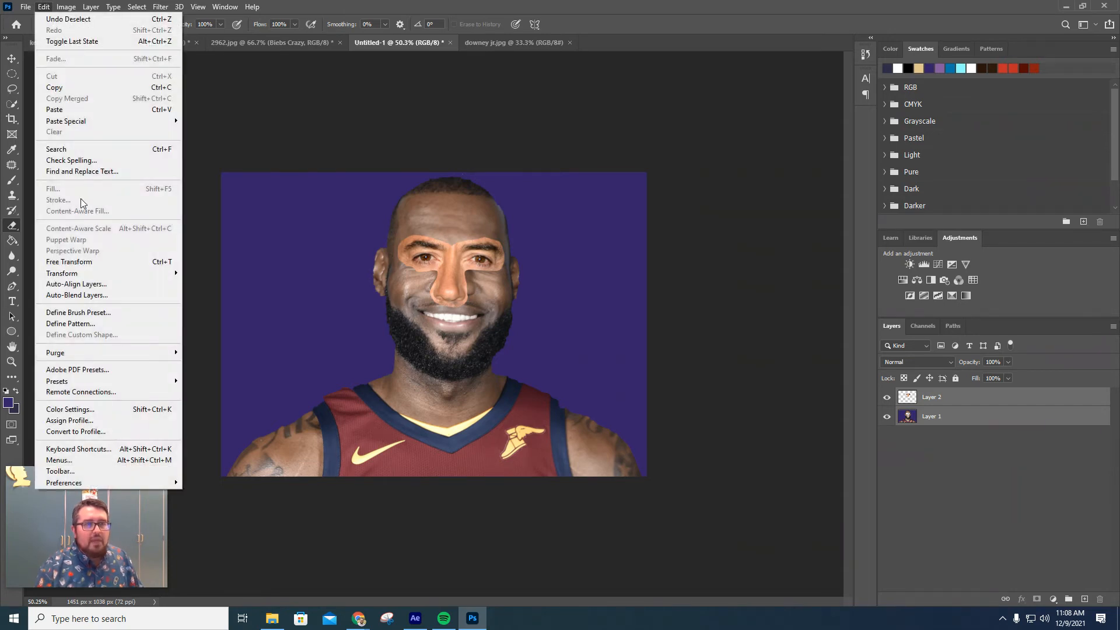
click(84, 296)
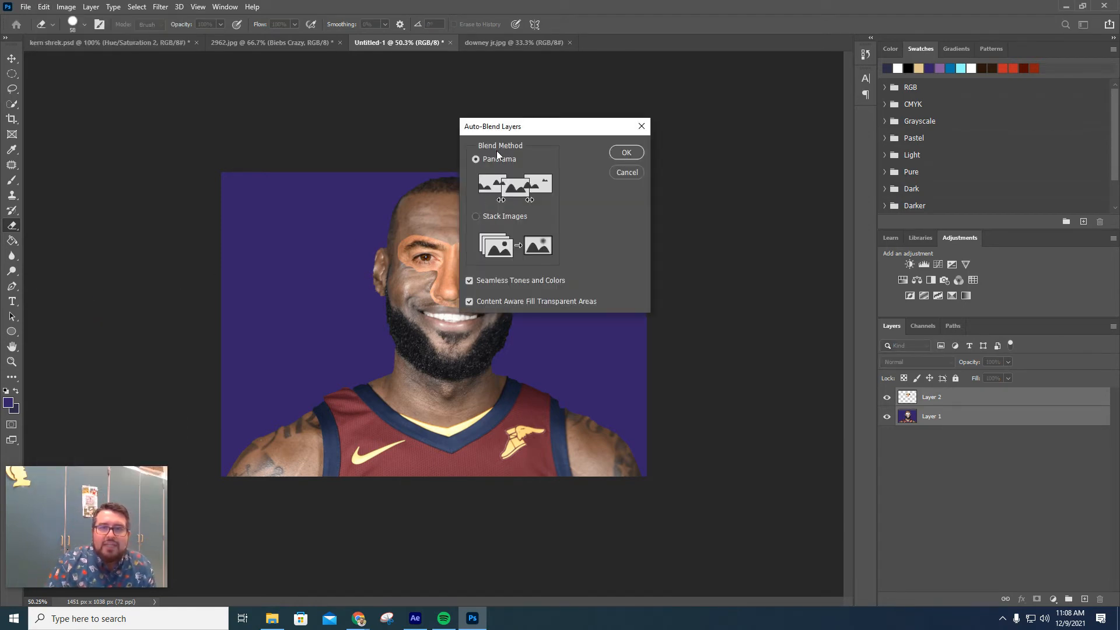
click(476, 217)
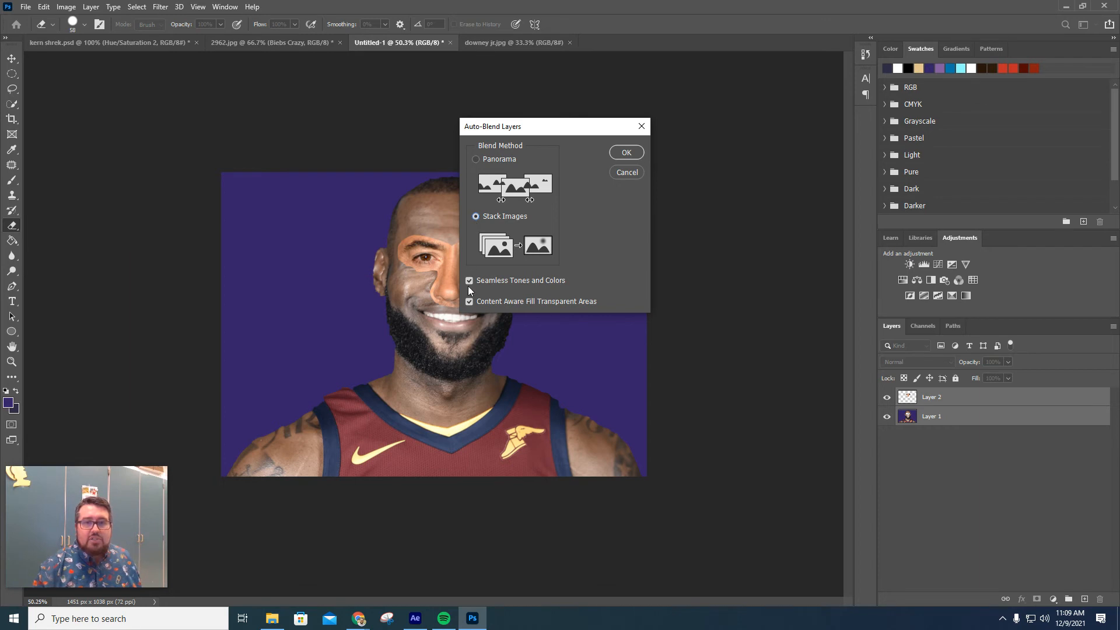
click(626, 153)
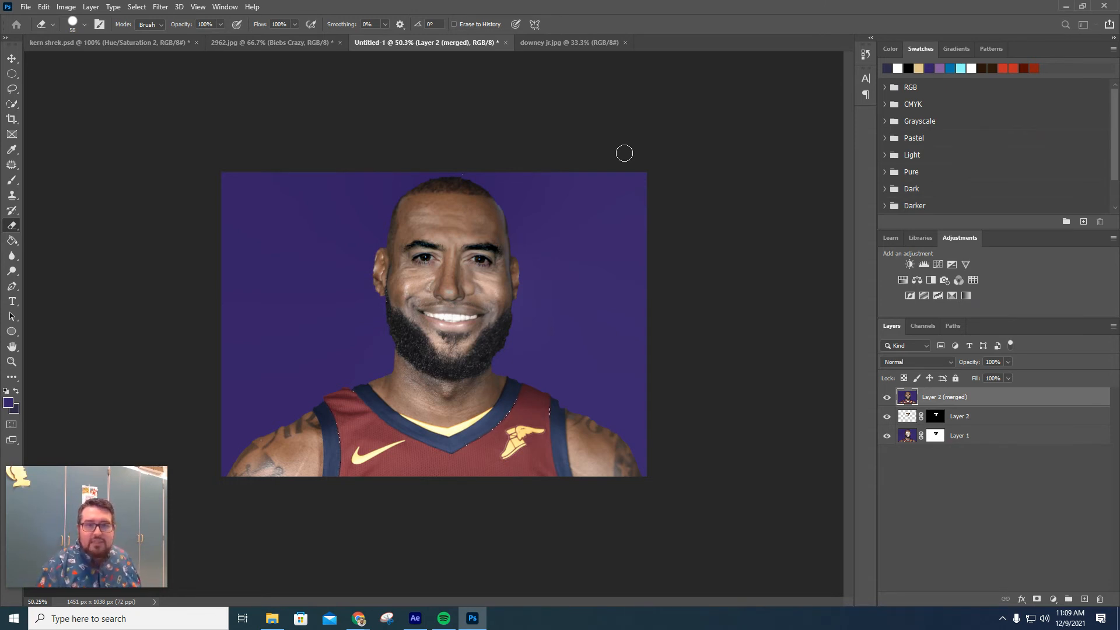
Step: Heal the dark blotch beside the nose on the picture's right side of the merged layer with a smaller Spot Healing Brush
scroll(481, 307, up, 5)
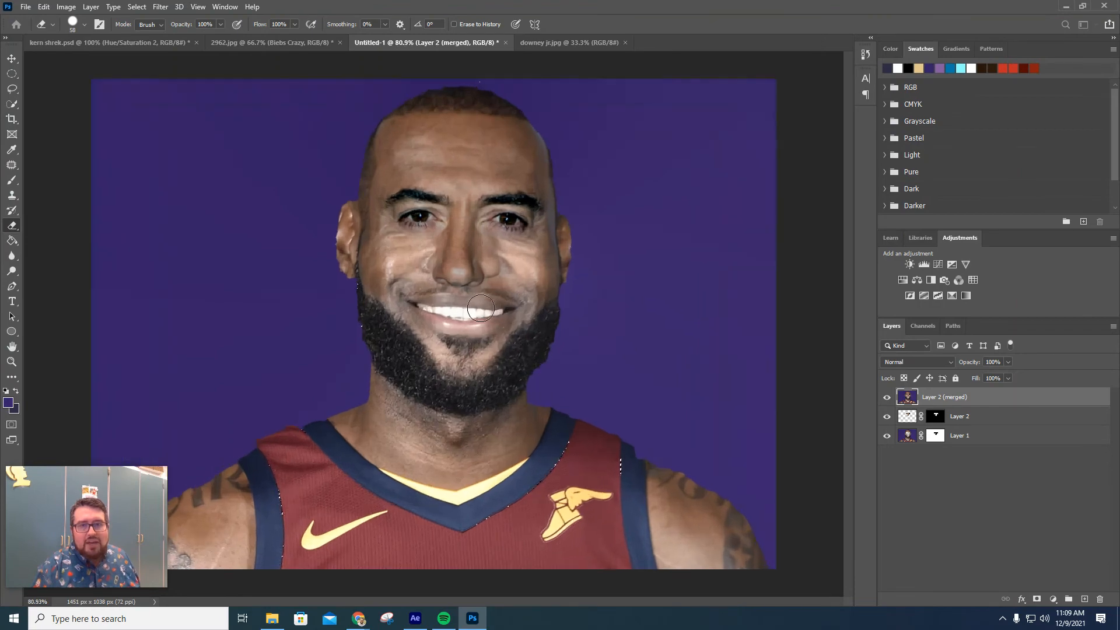
scroll(481, 308, up, 5)
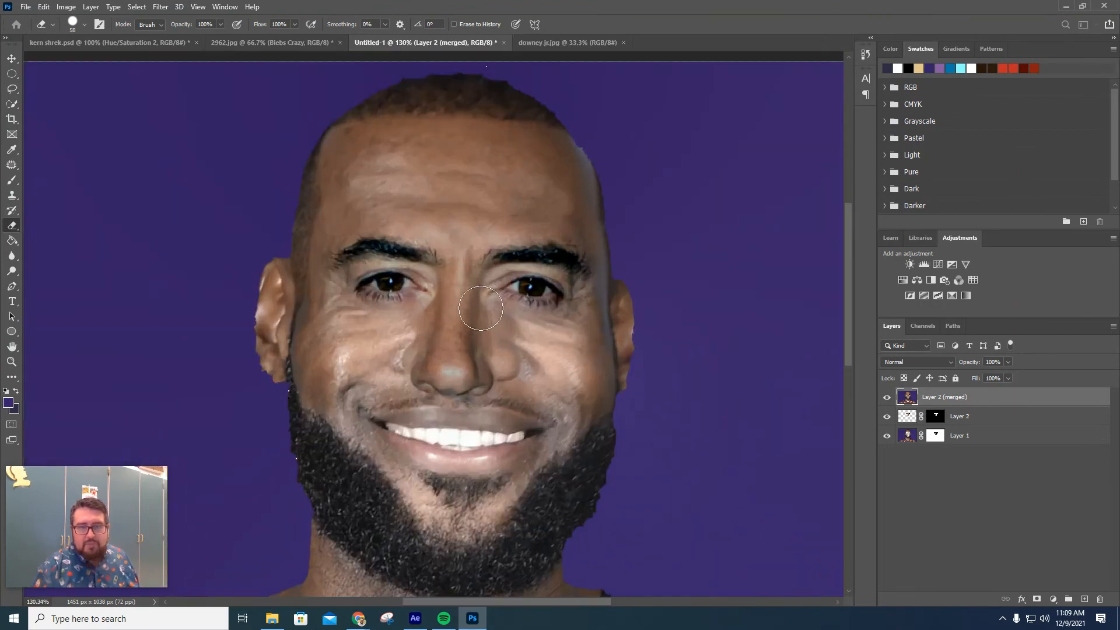
scroll(481, 307, down, 1)
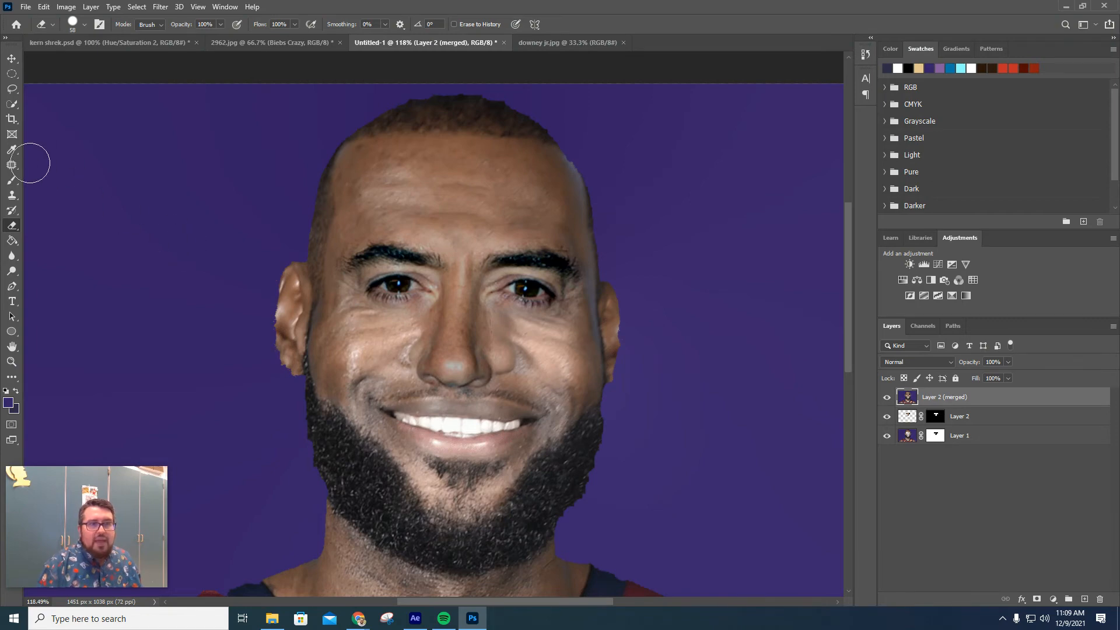
click(11, 165)
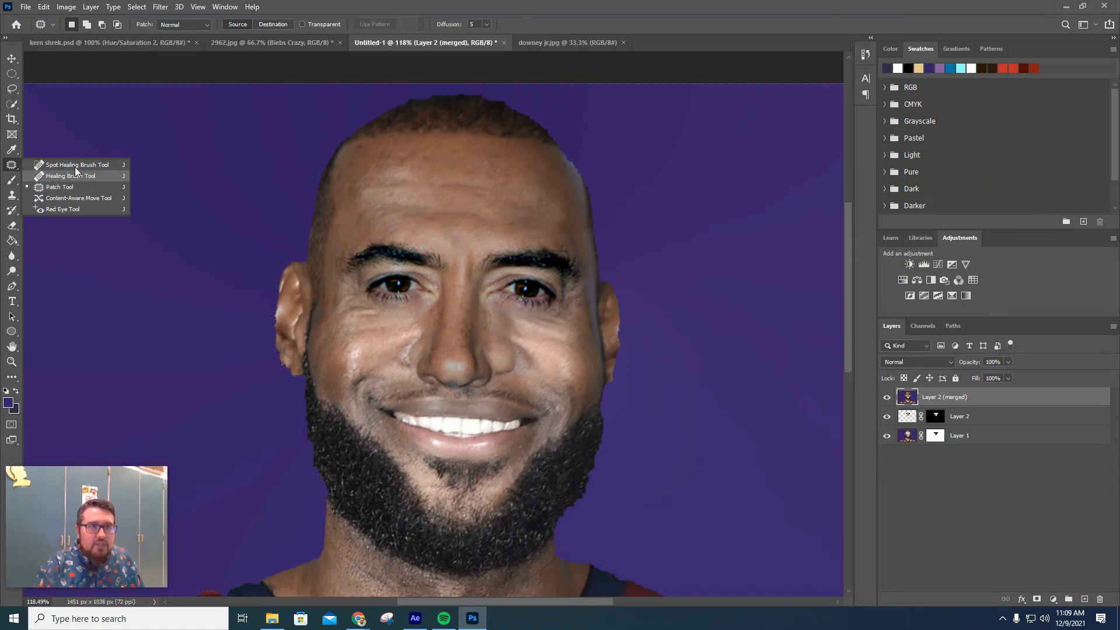
click(75, 166)
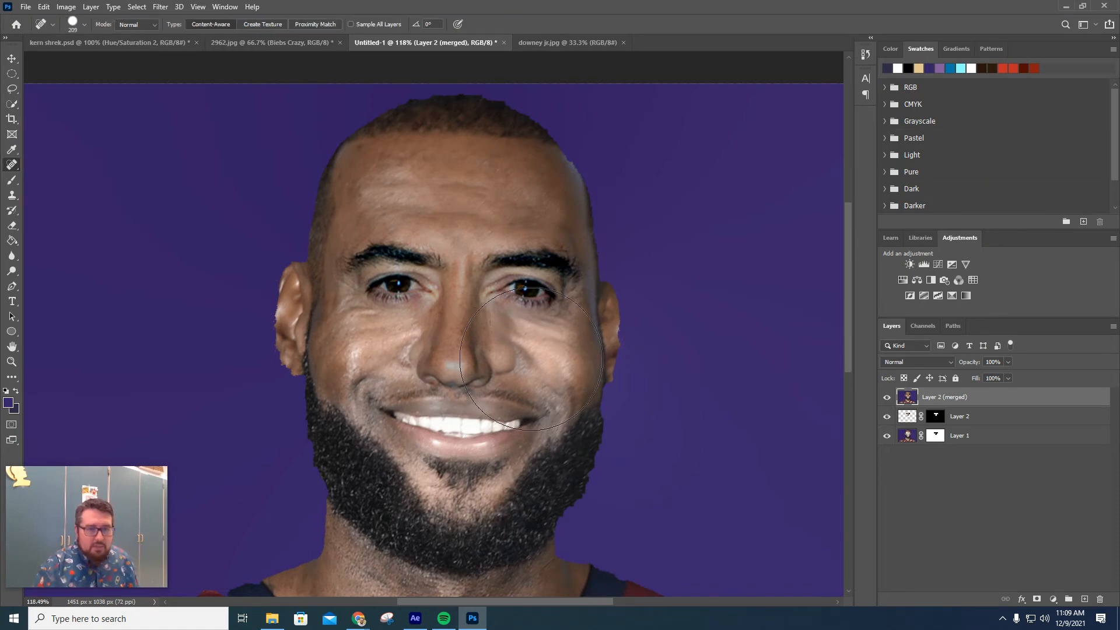
mouse_move(530, 359)
mouse_down()
mouse_move(492, 357)
mouse_move(519, 359)
mouse_up()
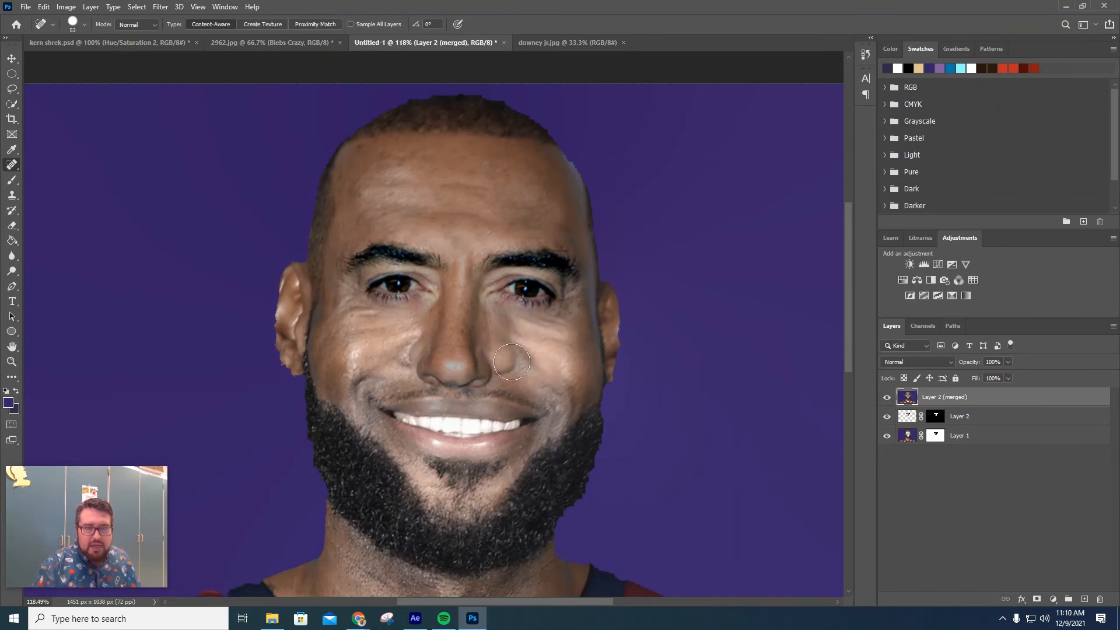
click(517, 360)
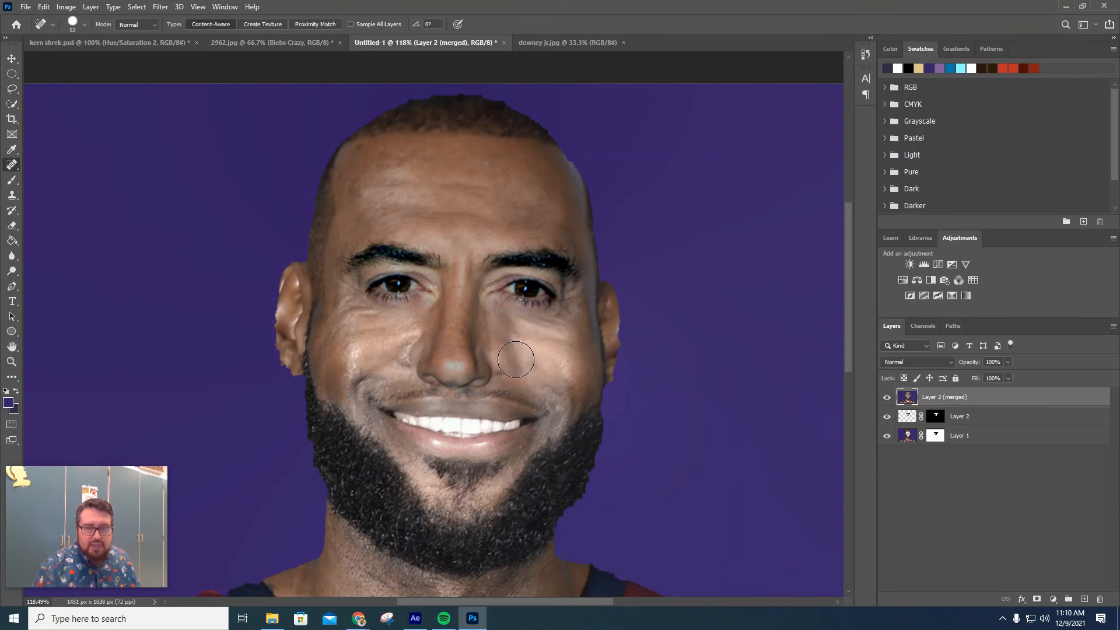
drag(510, 348, 520, 358)
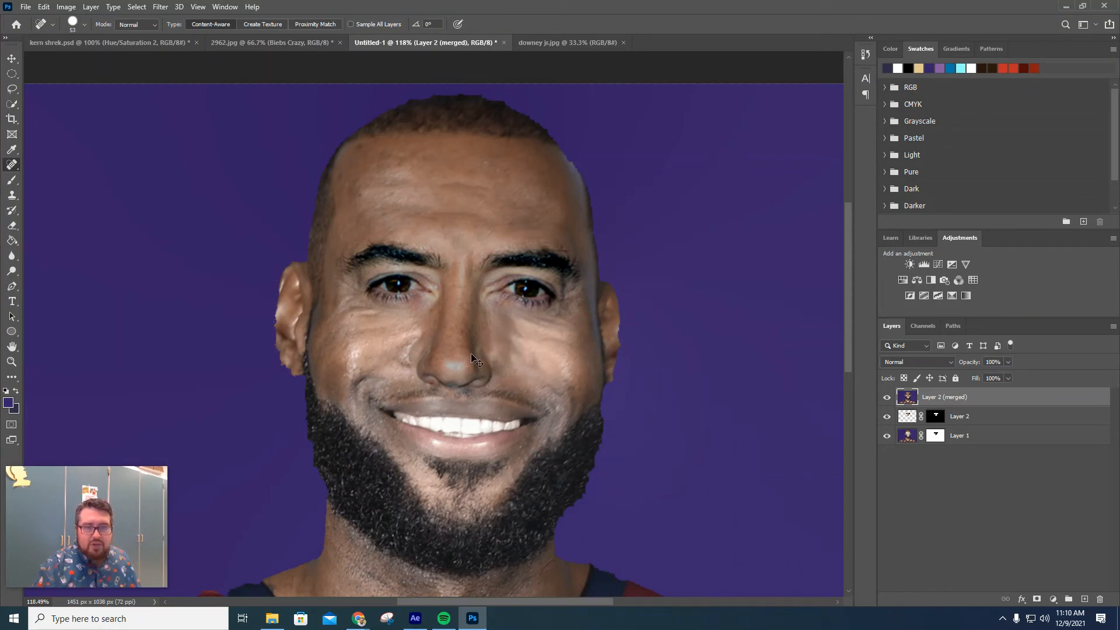
Step: Spot-heal the crease beside the nose on the picture's left side and touch up the opposite cheek next to the nose
click(404, 348)
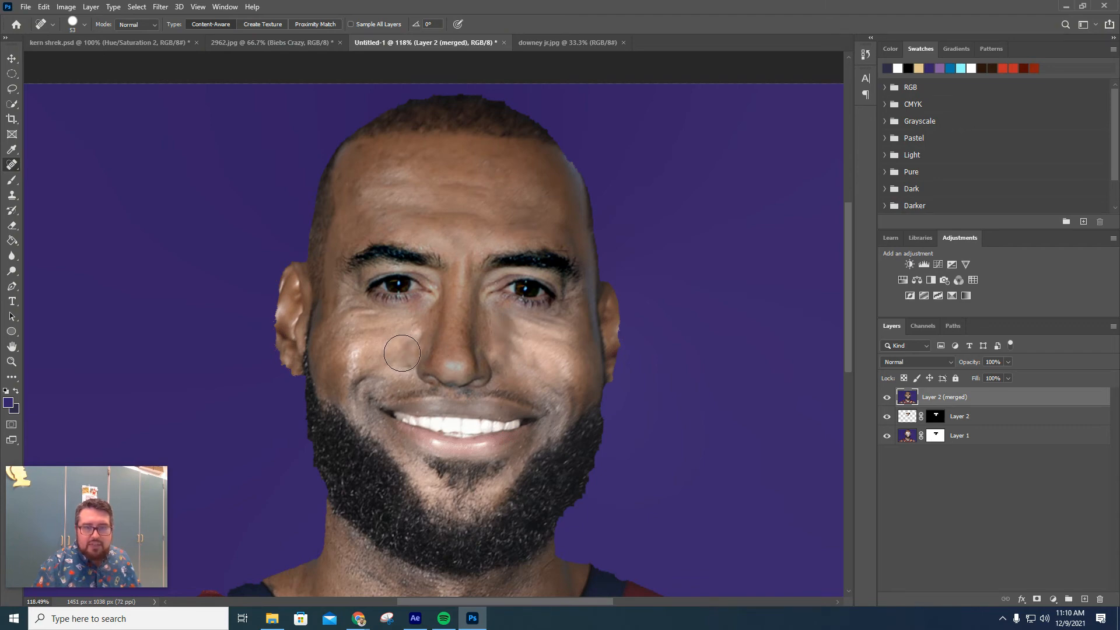
click(400, 353)
click(377, 330)
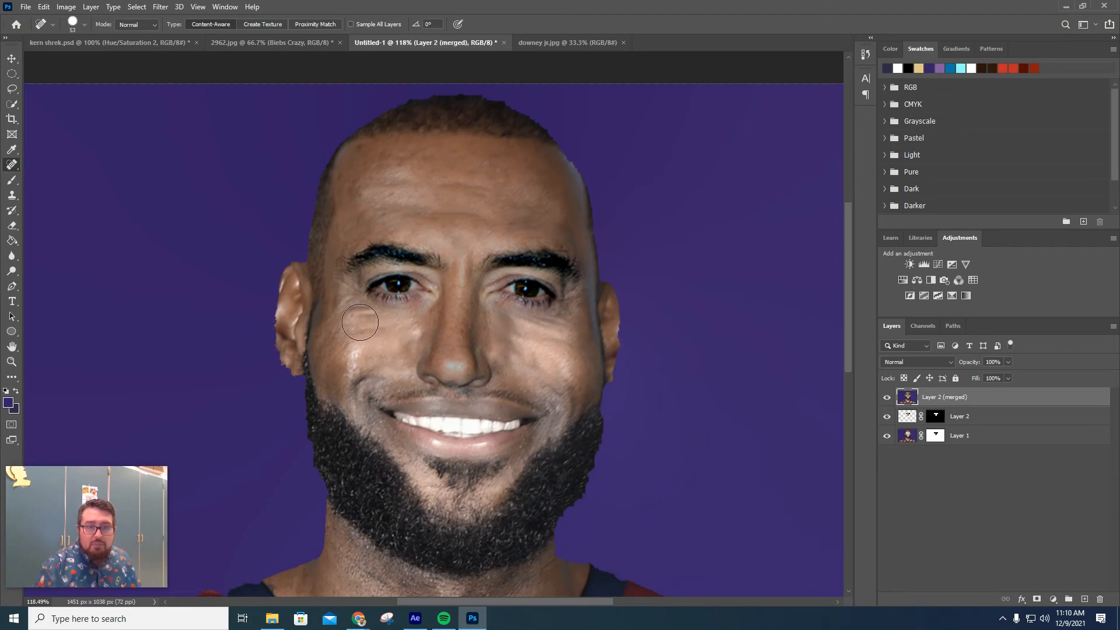
drag(502, 330, 524, 366)
click(494, 324)
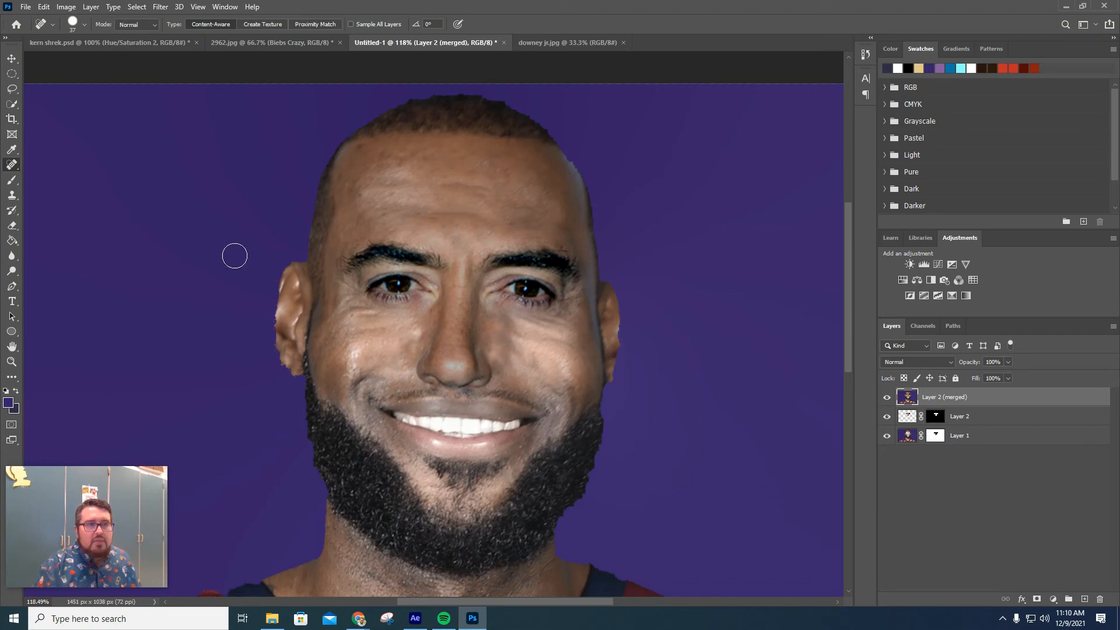
Step: Patch the skin beside the nose on the picture's left side with forehead skin using the Patch tool, and clear the selection
right_click(12, 165)
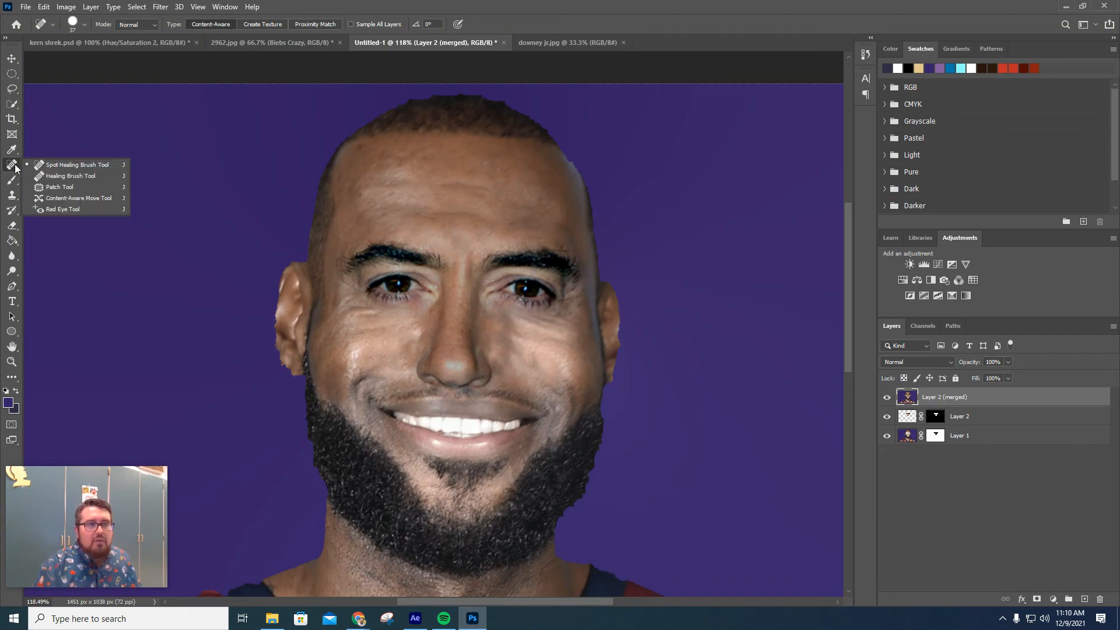
click(52, 186)
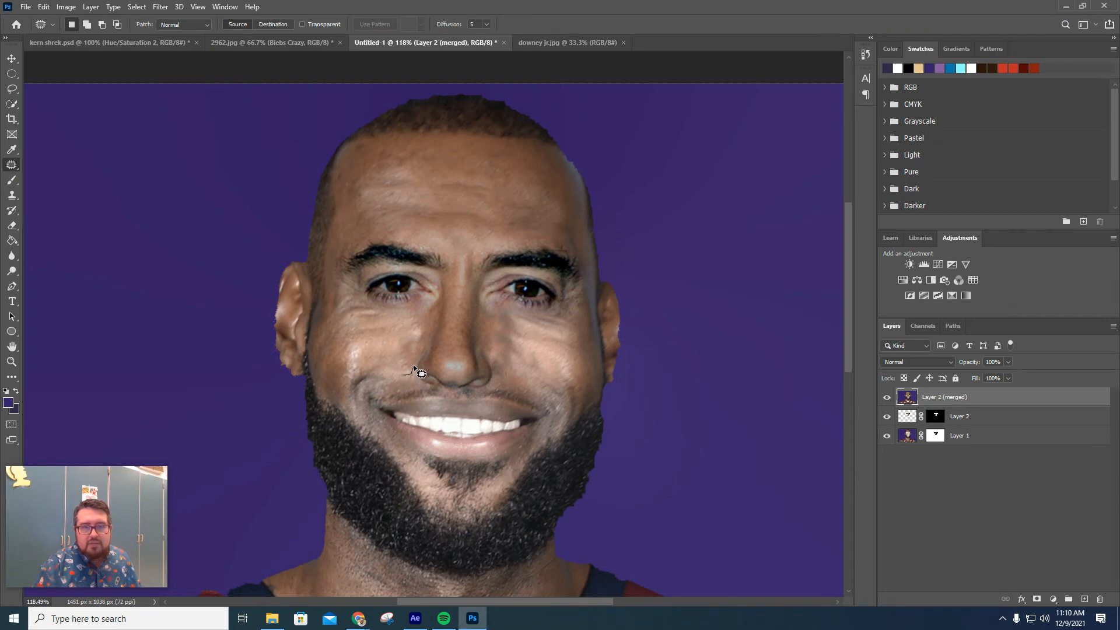
mouse_move(418, 359)
mouse_down()
mouse_move(420, 315)
mouse_move(403, 374)
mouse_up()
mouse_move(407, 317)
mouse_down()
mouse_move(391, 219)
mouse_move(435, 172)
mouse_move(540, 202)
mouse_move(543, 190)
mouse_move(533, 197)
mouse_up()
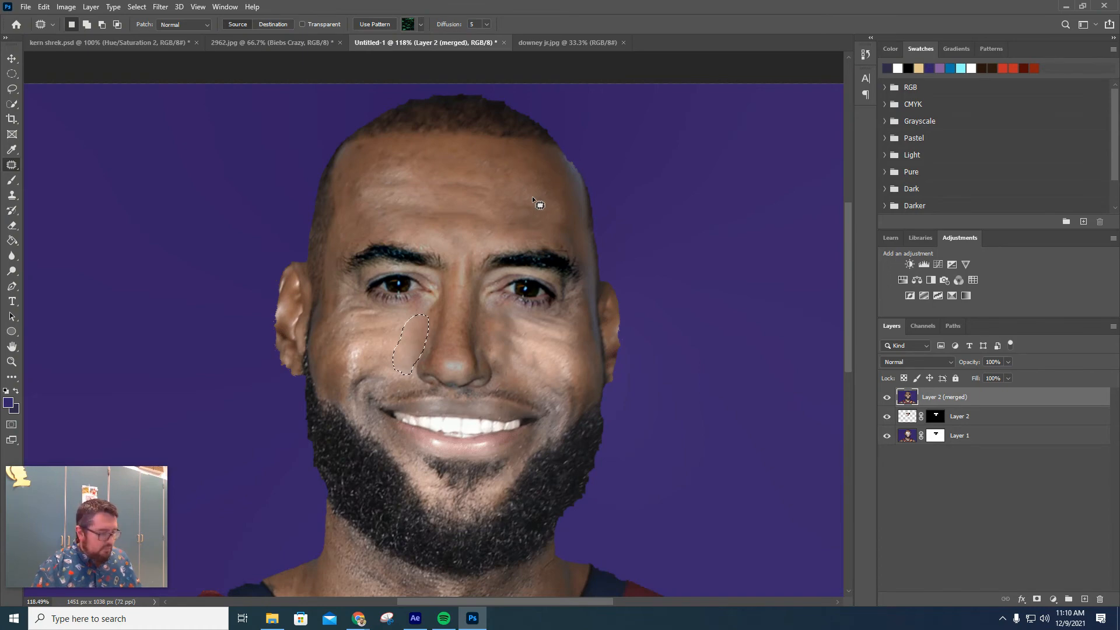
key(ctrl+d)
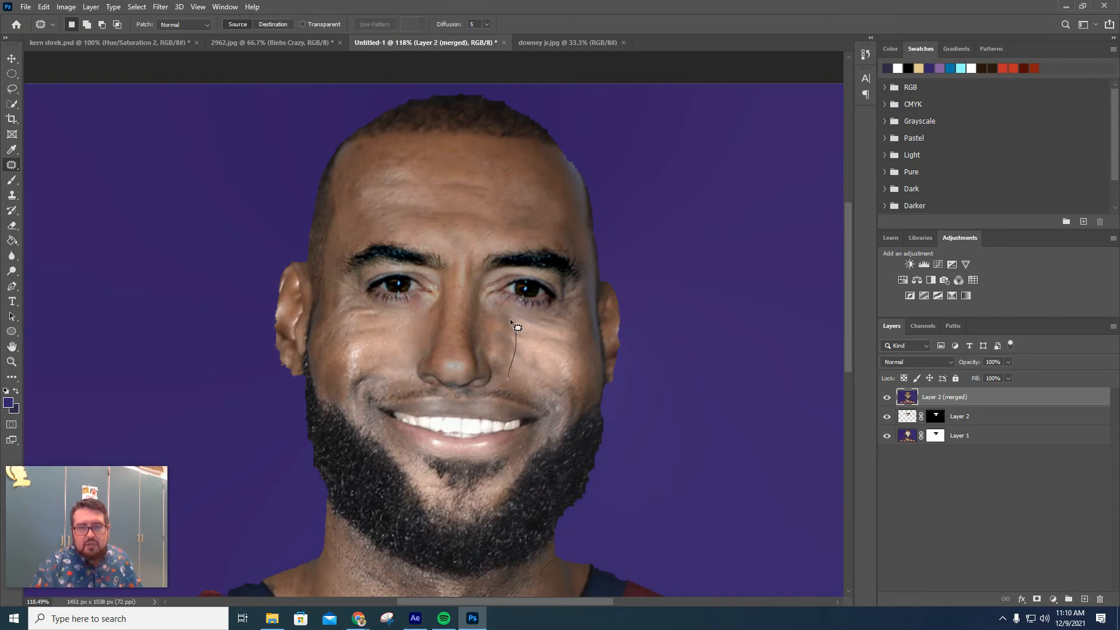
Step: Patch the skin beside the nose on the picture's right side with skin from the middle of the forehead, and deselect
mouse_move(491, 326)
mouse_down()
mouse_move(511, 386)
mouse_move(488, 274)
mouse_move(441, 182)
mouse_up()
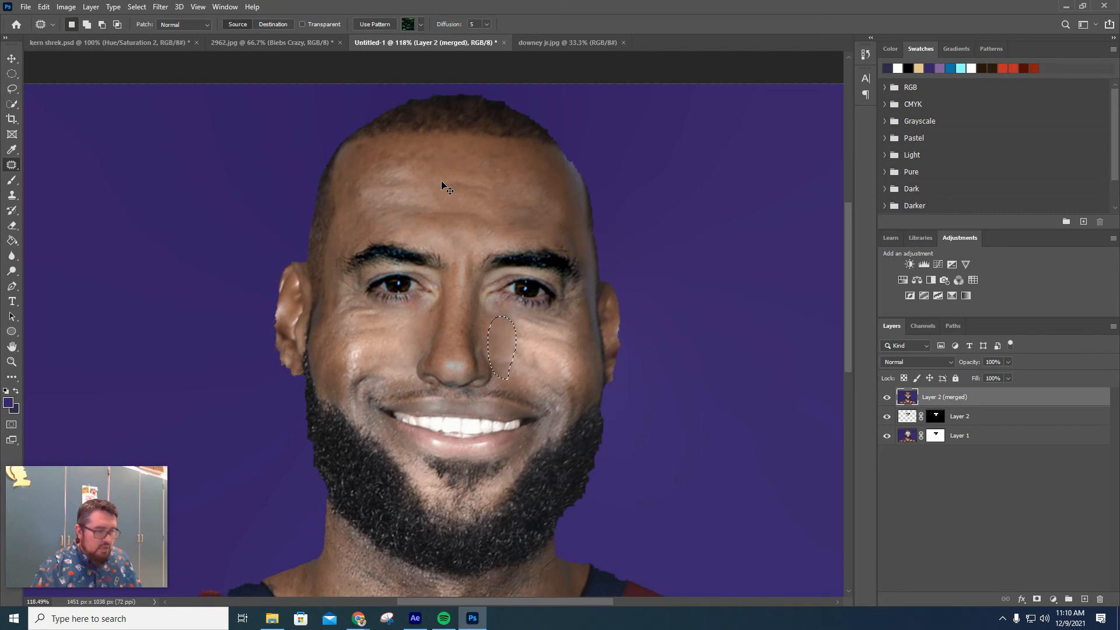
key(ctrl+d)
scroll(554, 372, down, 5)
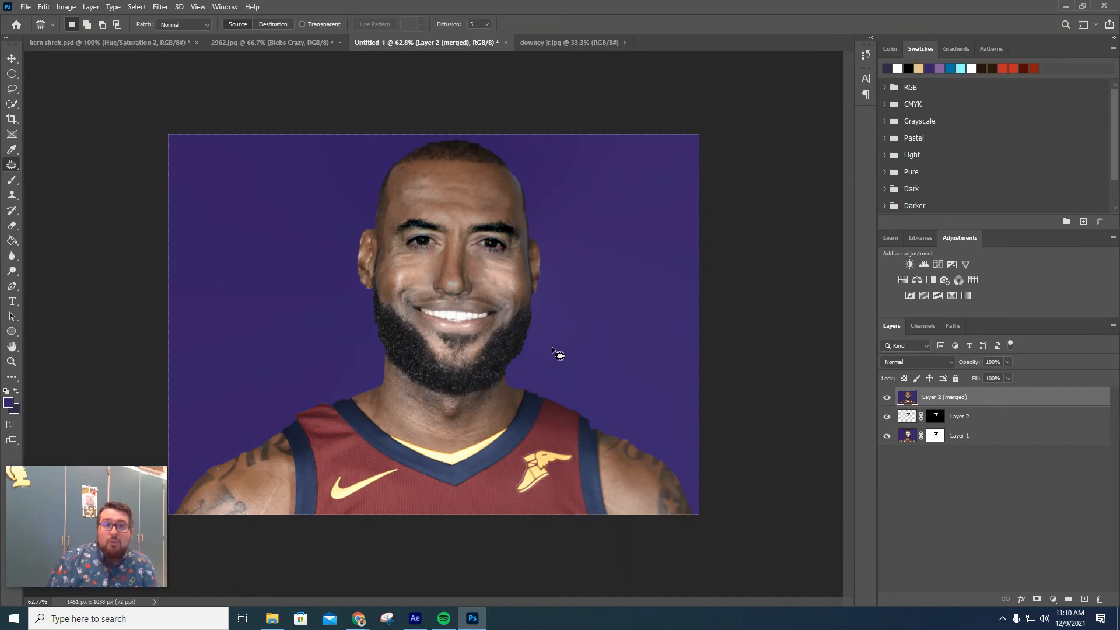
Step: Lasso the moustache and mouth on the Biebs Crazy layer of 2962.jpg, copy the area and paste it into Untitled-1
click(239, 42)
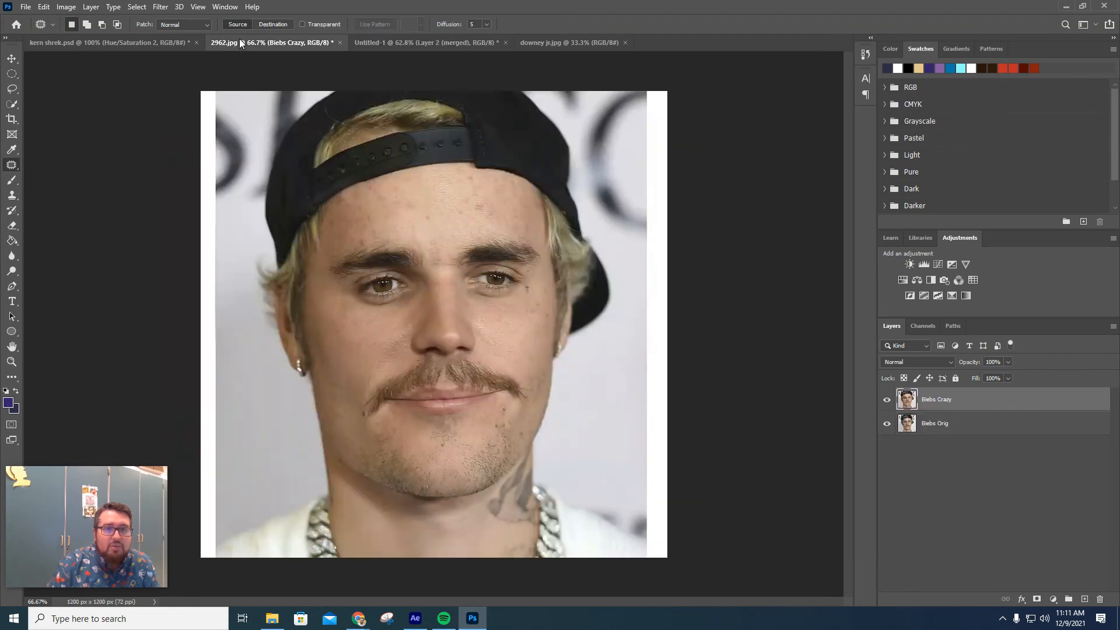
click(12, 89)
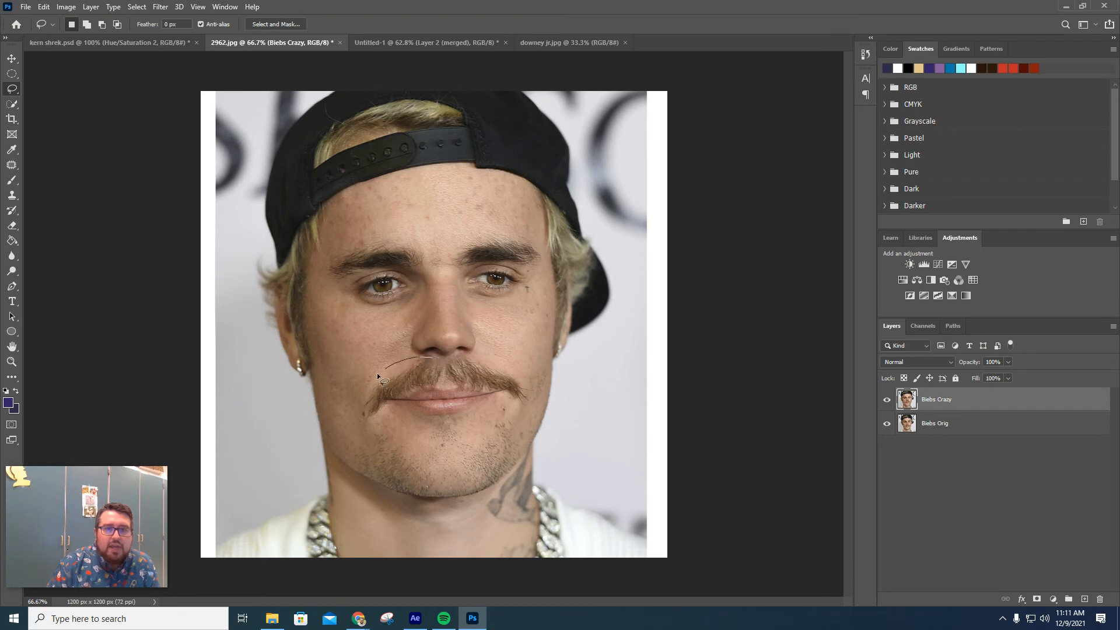
mouse_move(354, 402)
mouse_down()
mouse_move(463, 428)
mouse_move(492, 410)
mouse_move(530, 416)
mouse_up()
drag(430, 357, 429, 358)
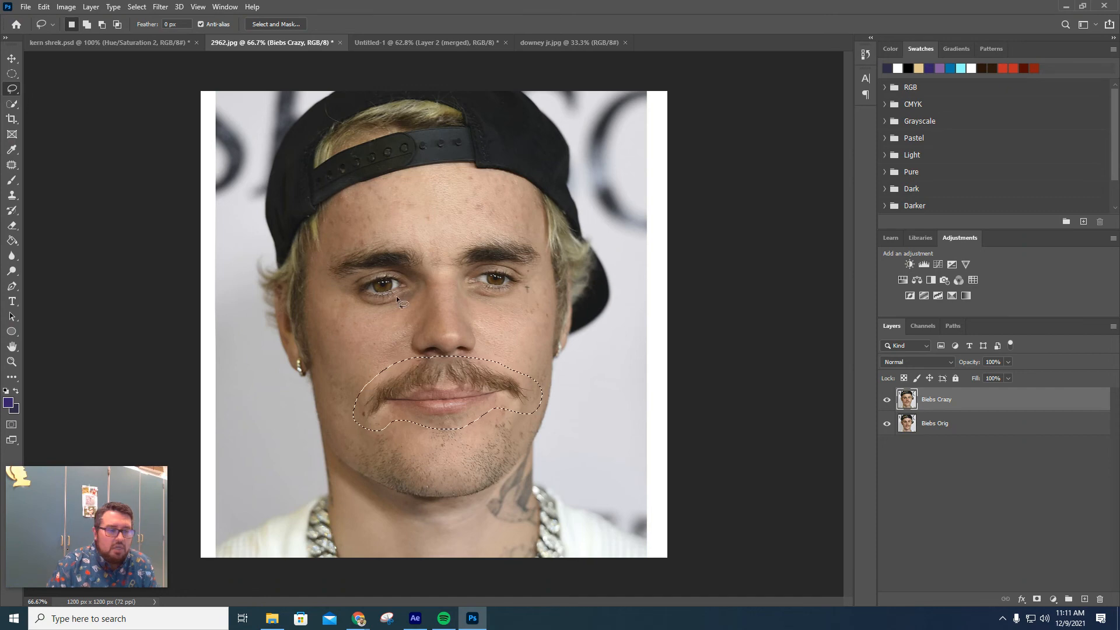
click(439, 42)
key(ctrl+v)
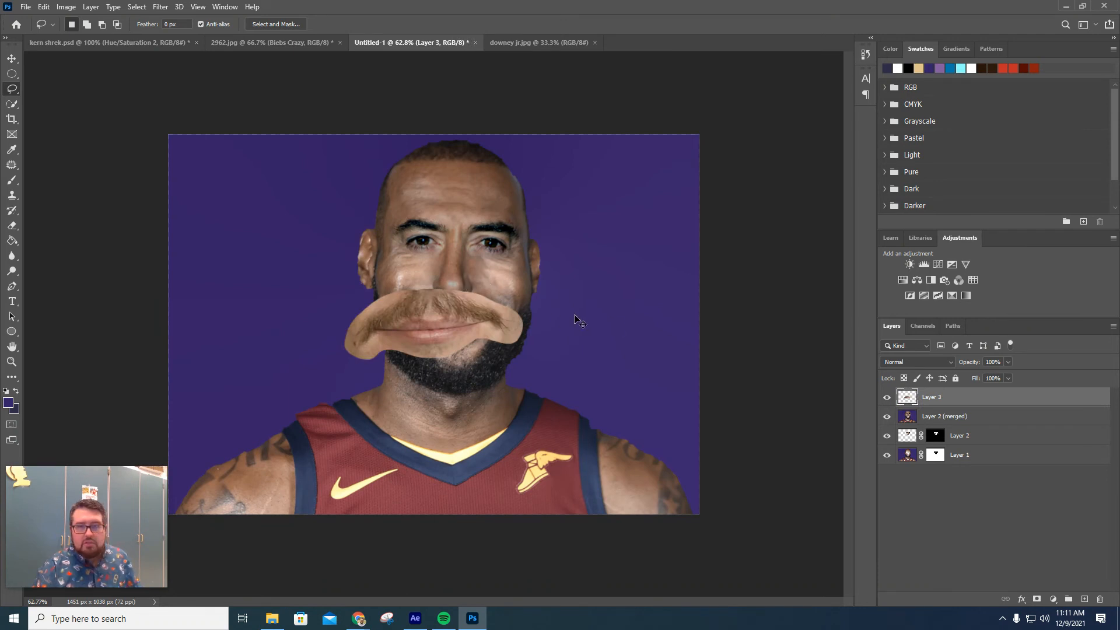
Step: Lower Layer 3 to 50% opacity and transform it to about 59% scale and 5.07° rotation, positioned over the portrait's mouth
key(ctrl+t)
click(1007, 362)
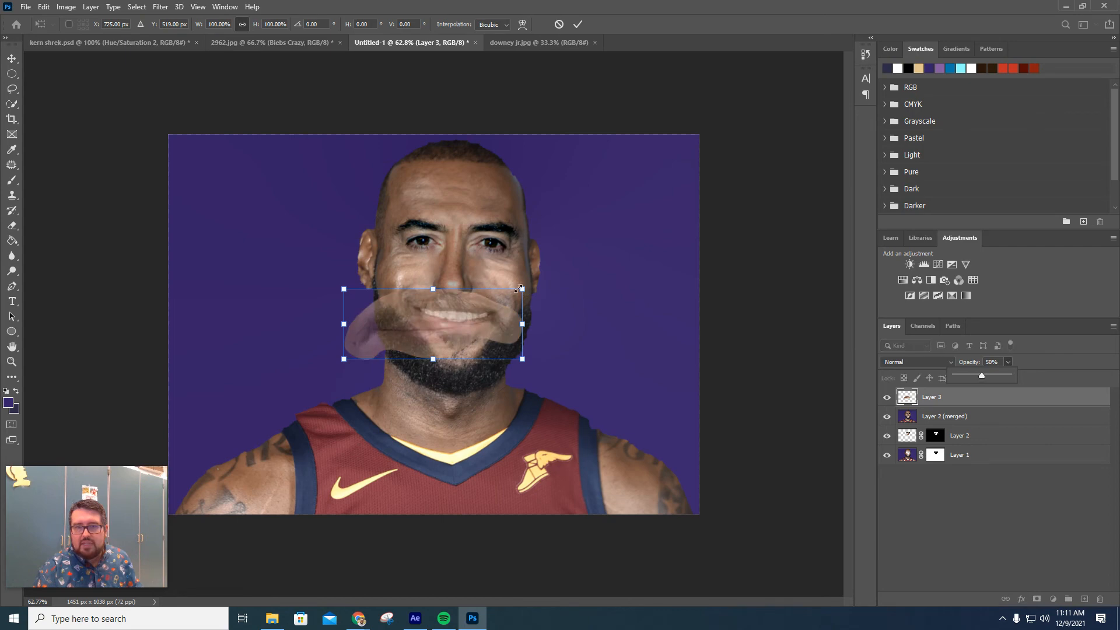
drag(522, 289, 467, 310)
drag(399, 336, 454, 316)
drag(525, 283, 451, 318)
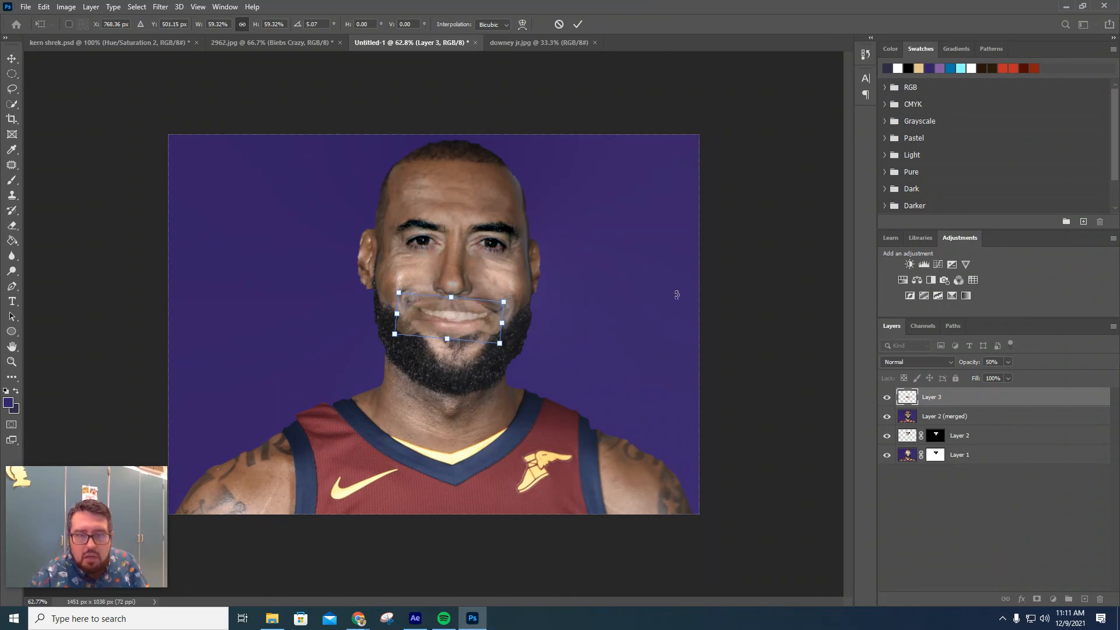
key(Right)
key(Right)
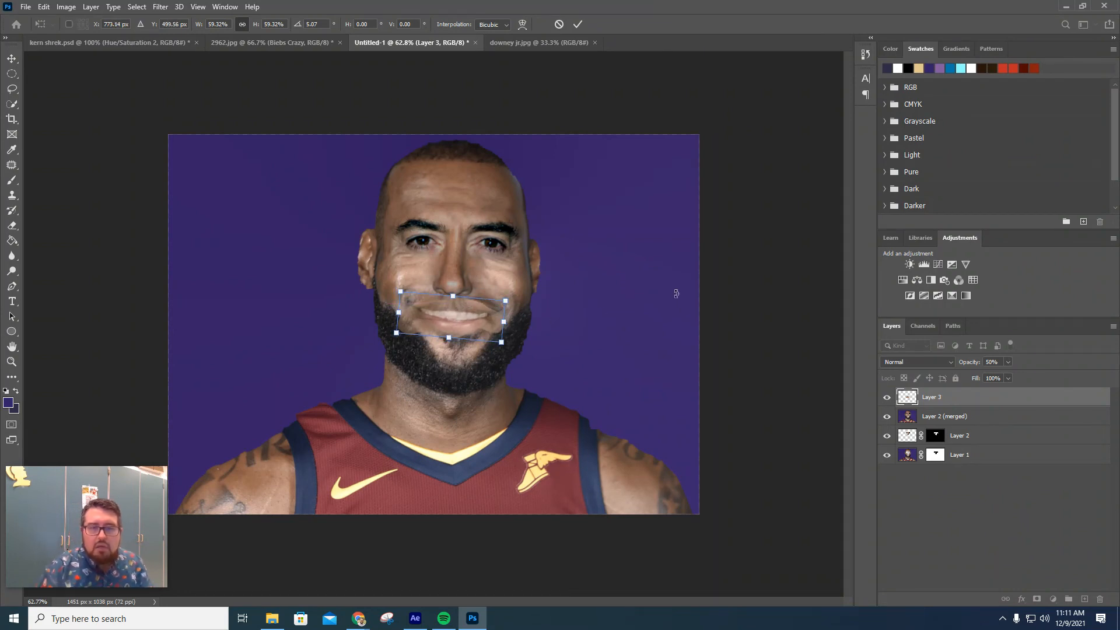
Step: Apply the transform and delete the masked Layer 2 and Layer 1 beneath the merged layer
click(996, 439)
shift+click(995, 458)
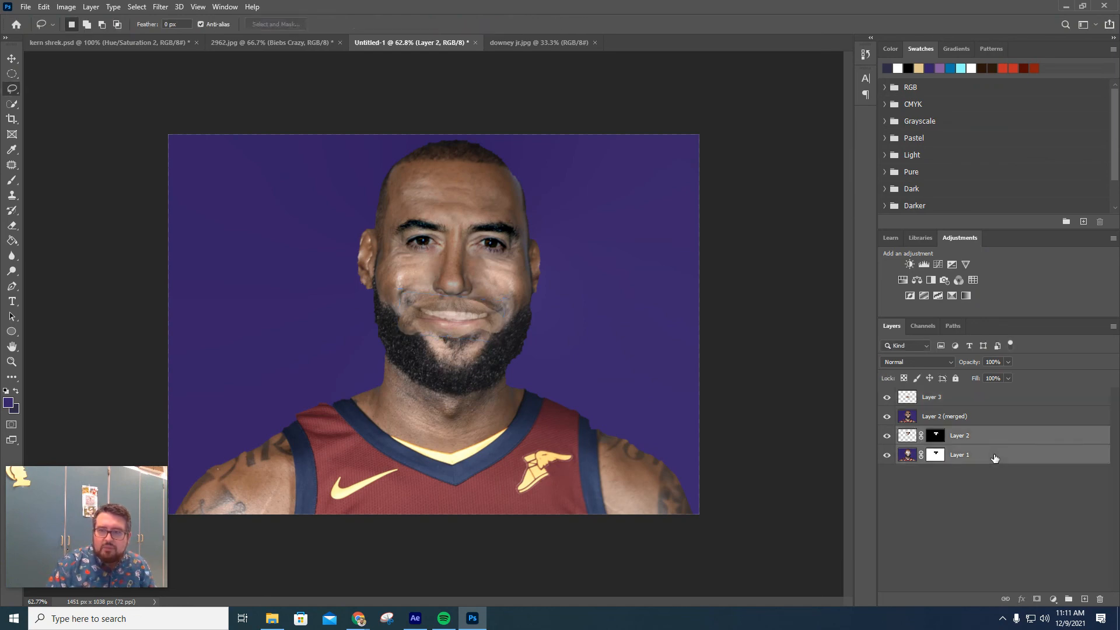
key(Delete)
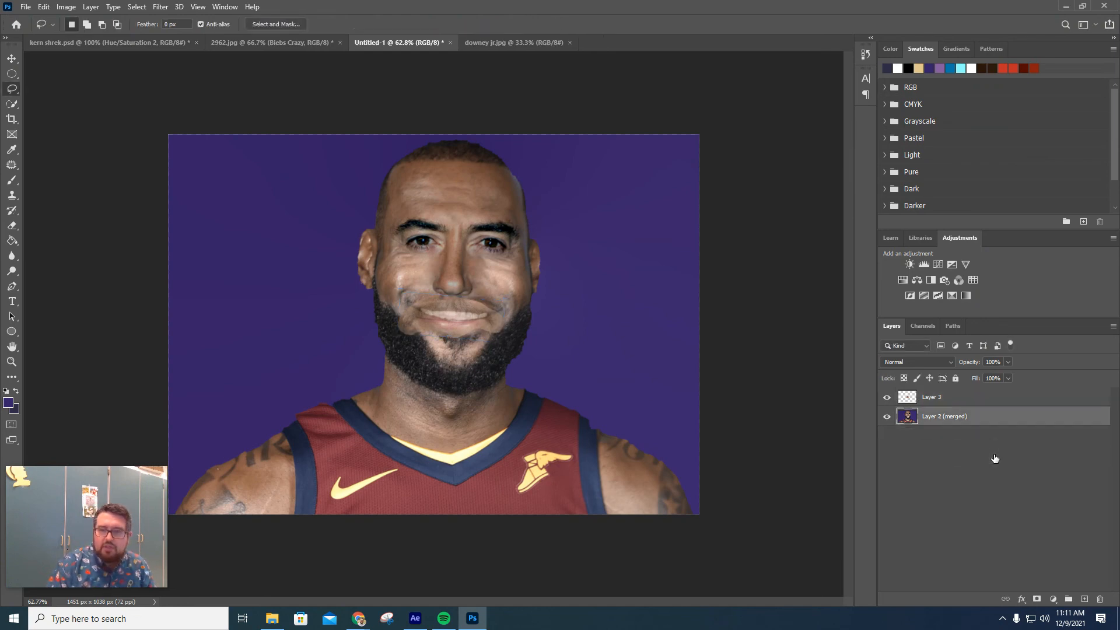
Step: Restore Layer 3 to 100% opacity, load its outline as a selection, and contract that selection
click(974, 400)
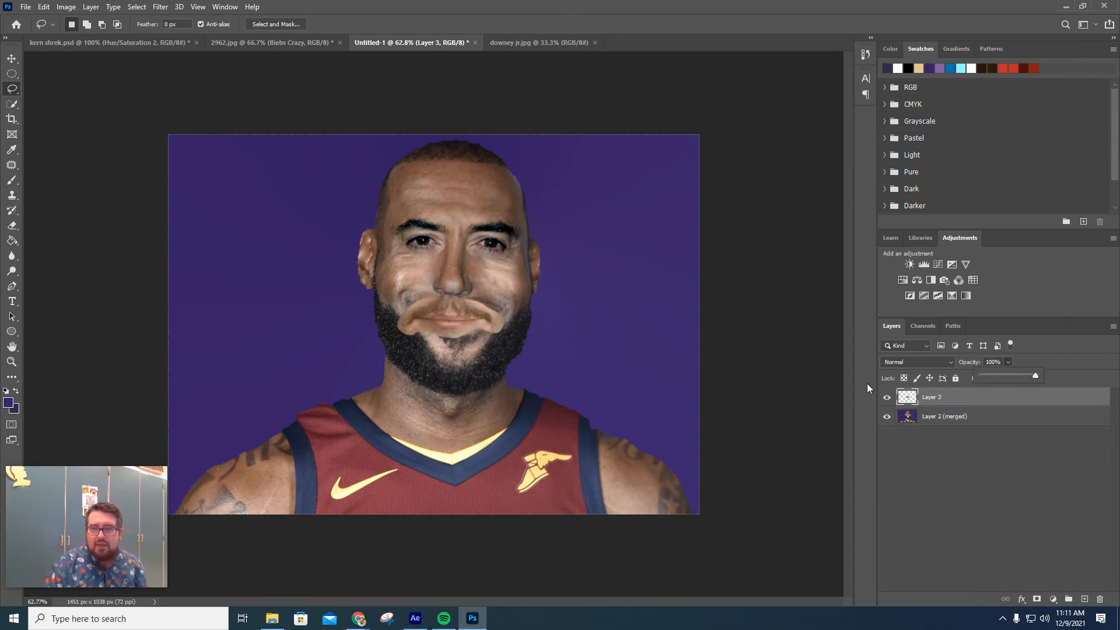
ctrl+click(911, 400)
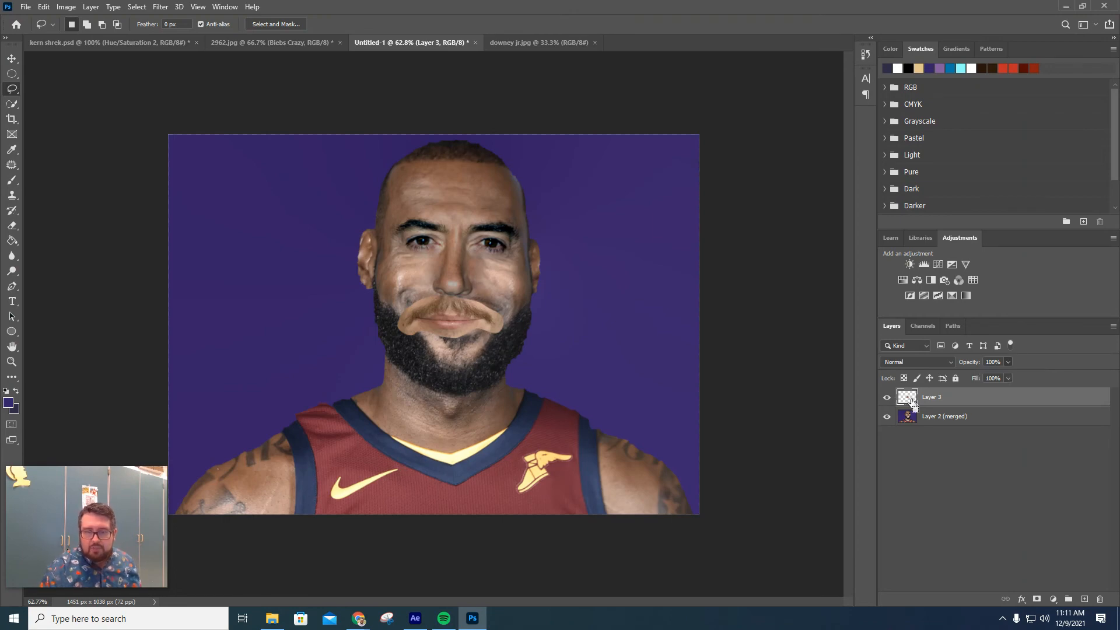
click(138, 7)
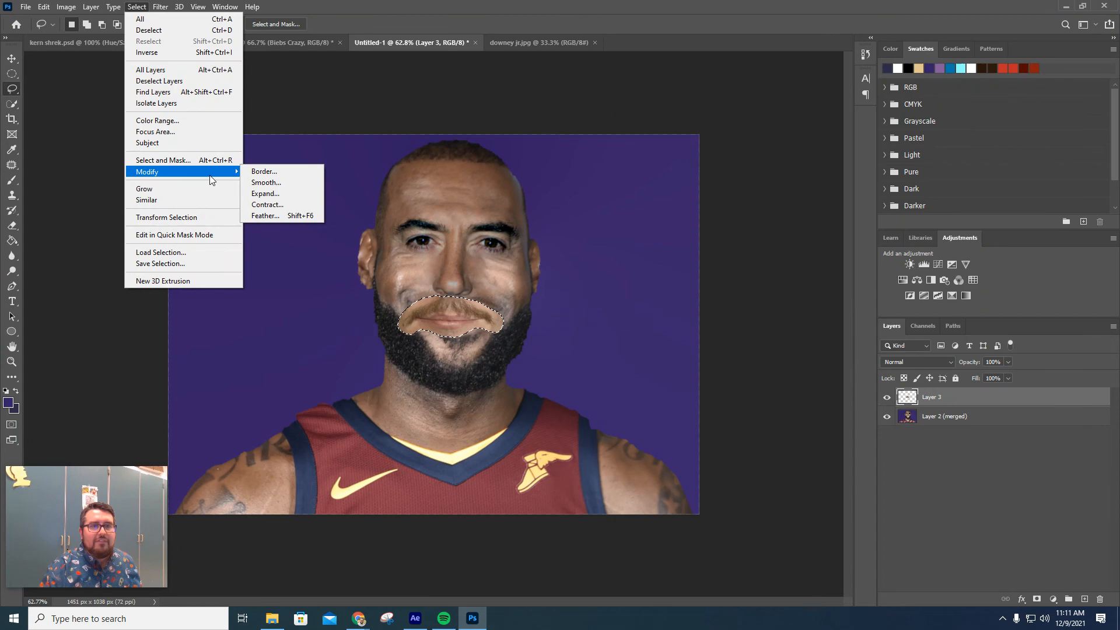
click(286, 205)
click(506, 170)
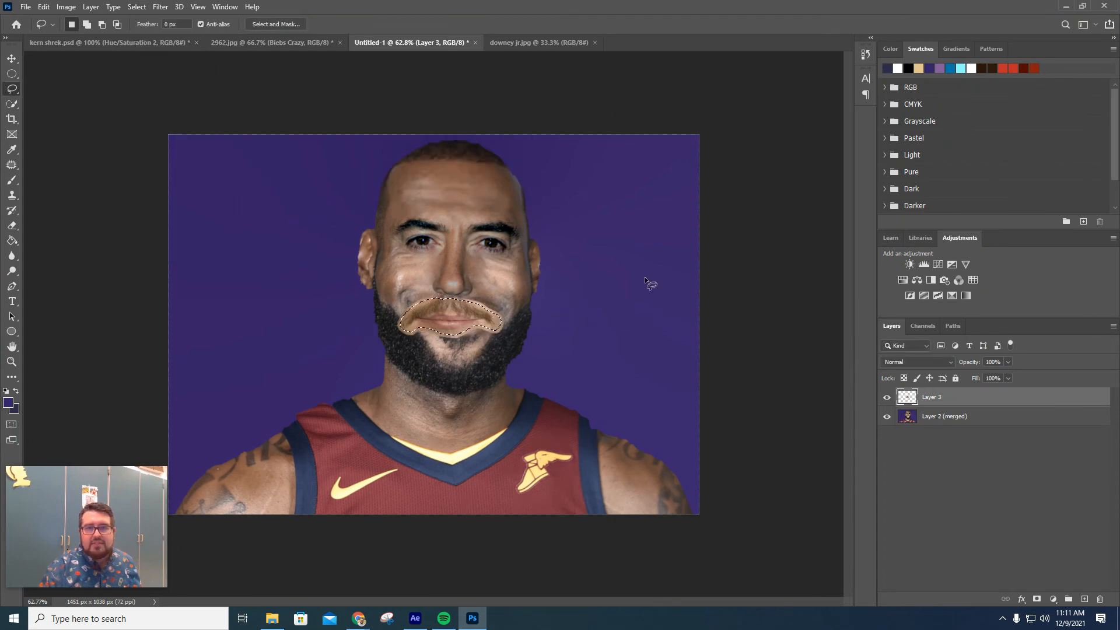
Step: Deselect on Layer 2 (merged) and auto-blend it with Layer 3 using Panorama, Seamless Tones and Colors, and Content Aware Fill Transparent Areas
click(1002, 425)
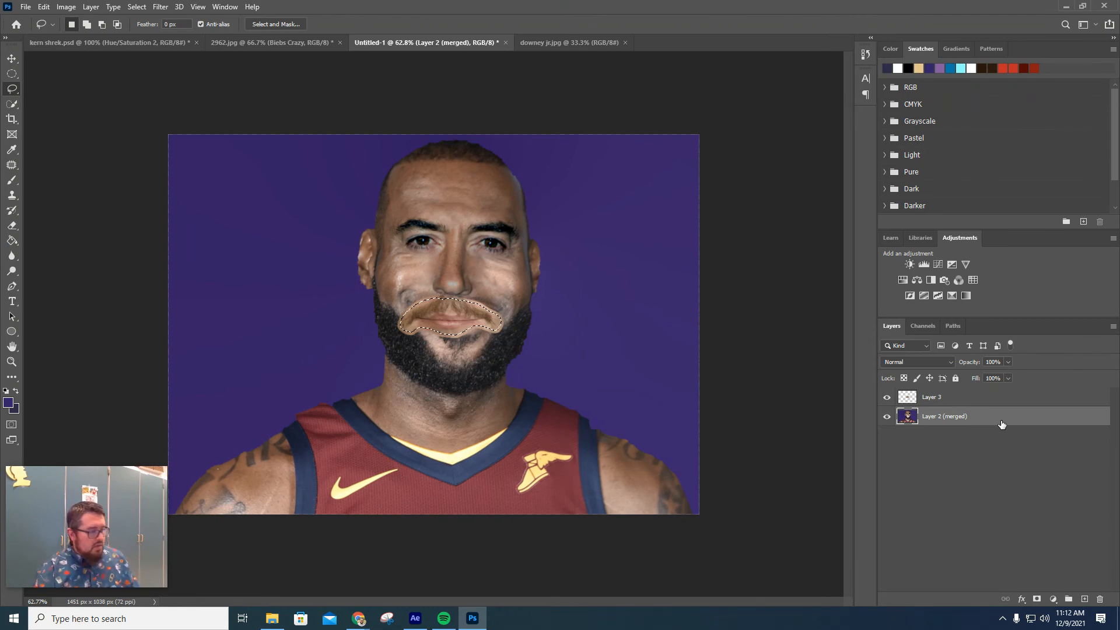
key(ctrl+d)
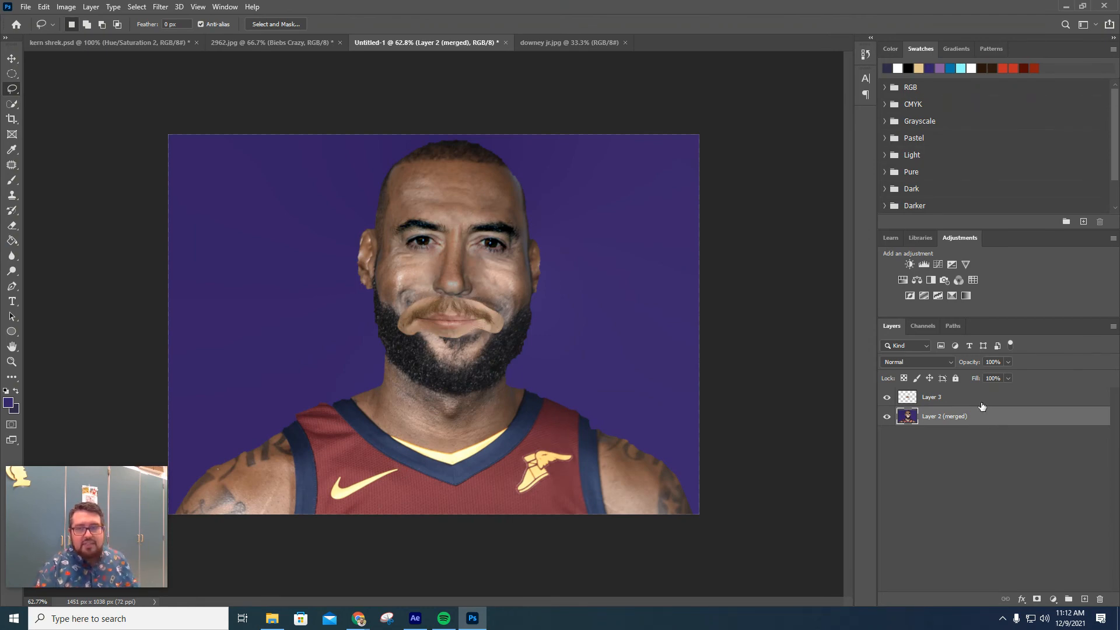
shift+click(978, 403)
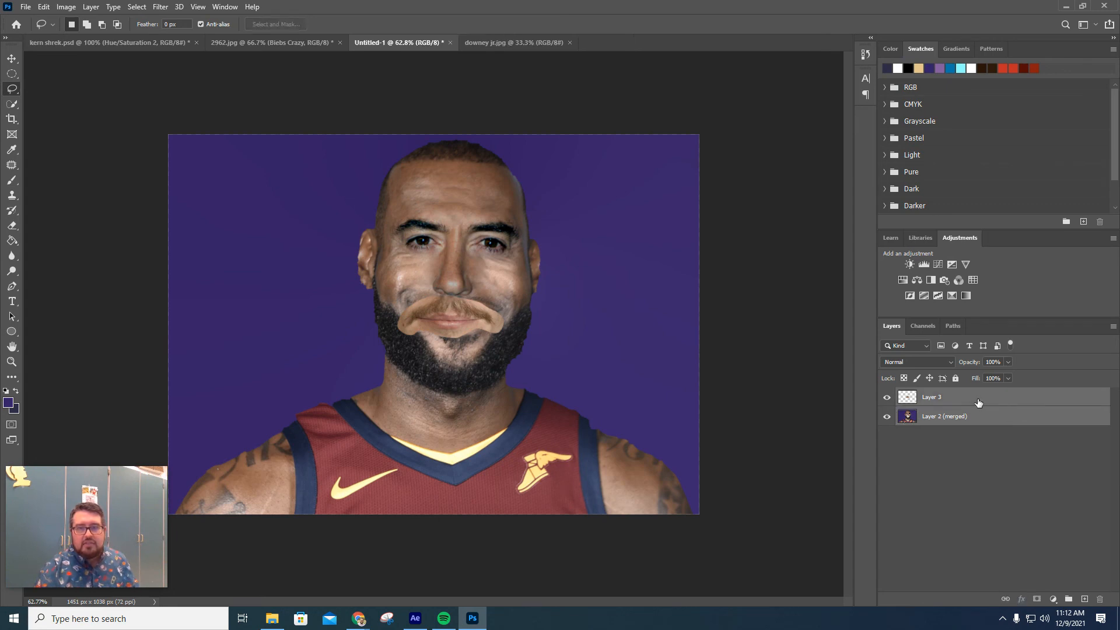
click(26, 6)
mouse_move(43, 7)
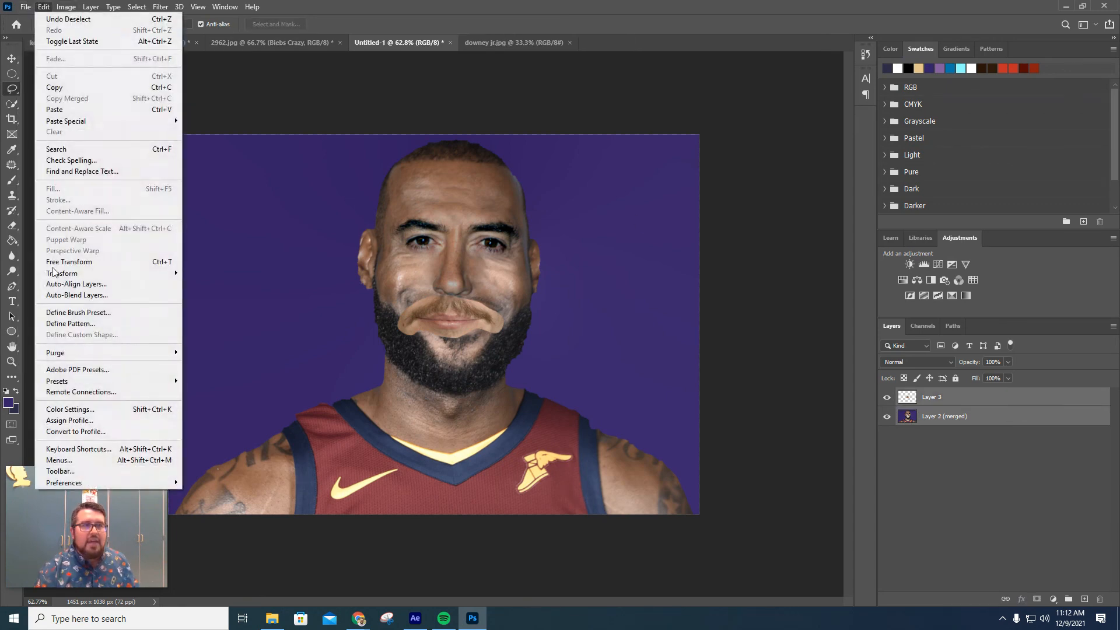
click(65, 296)
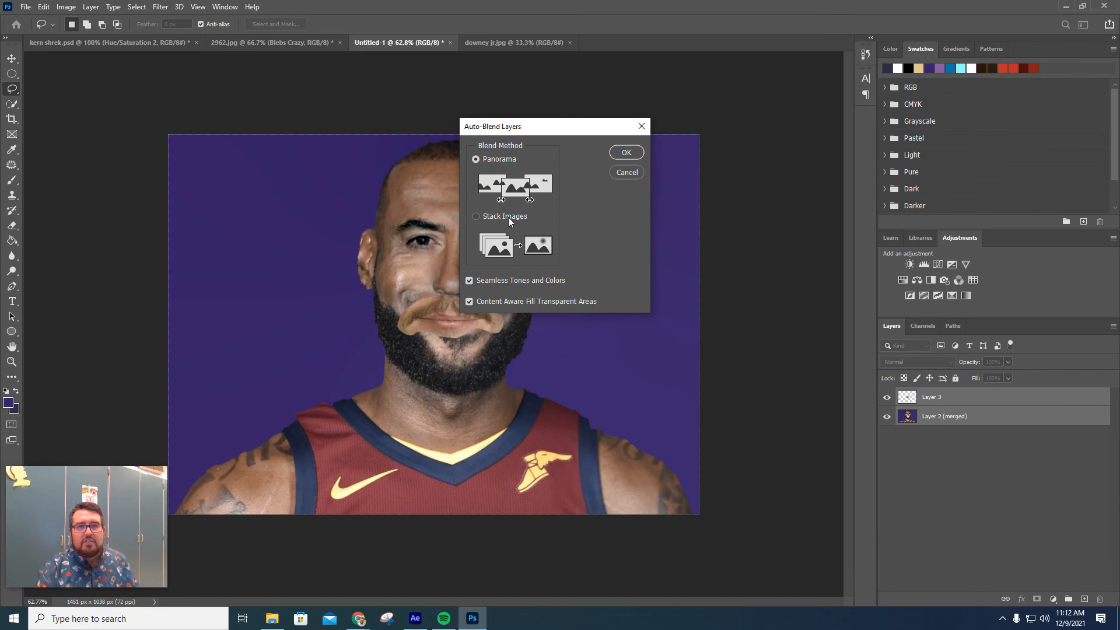
click(633, 151)
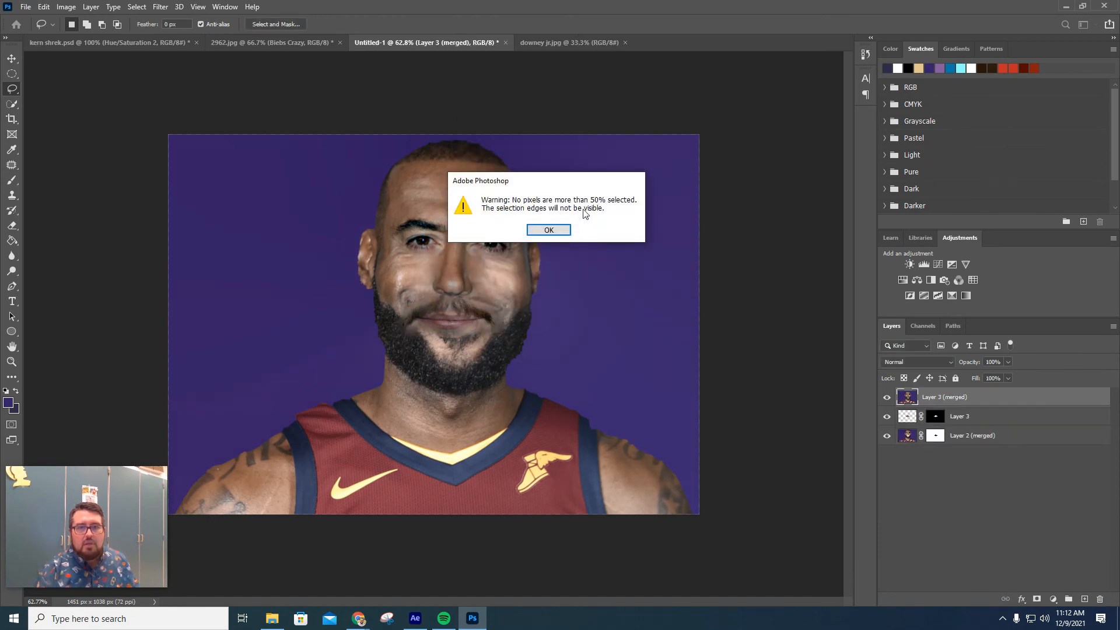
click(549, 230)
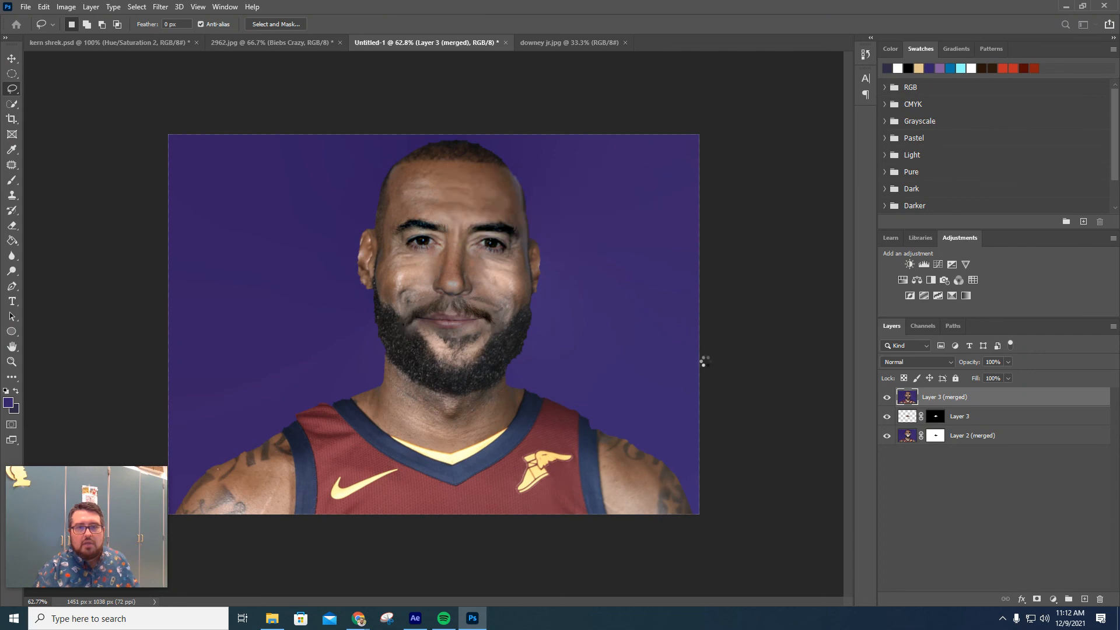
Step: Patch the creased skin on both cheeks beside the moustache with smooth forehead skin, deselecting after each patch
key(alt)
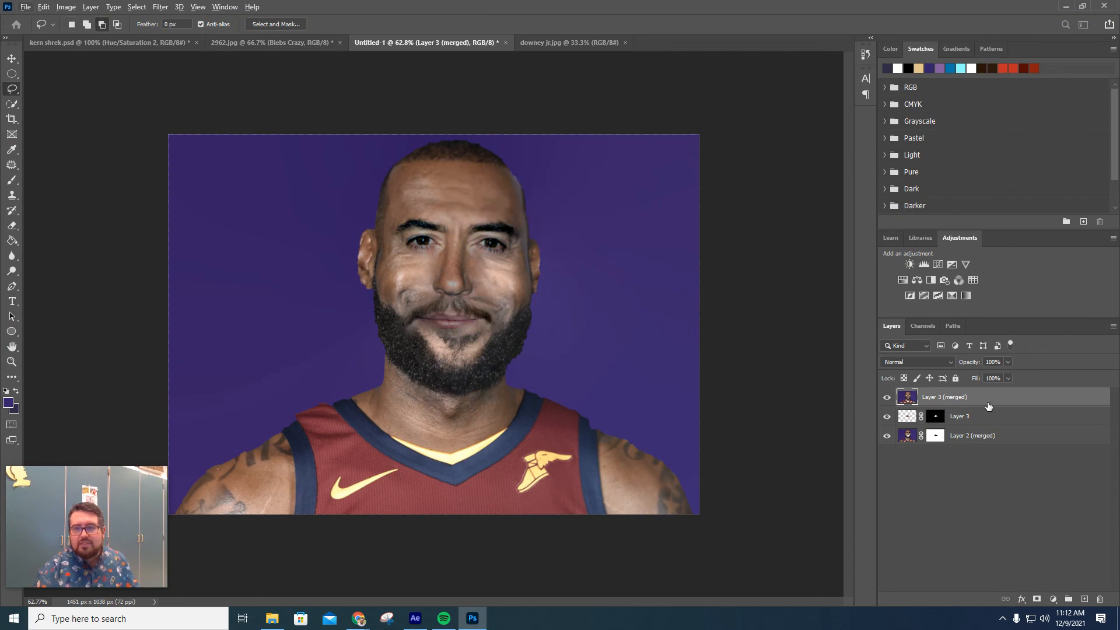
key(alt)
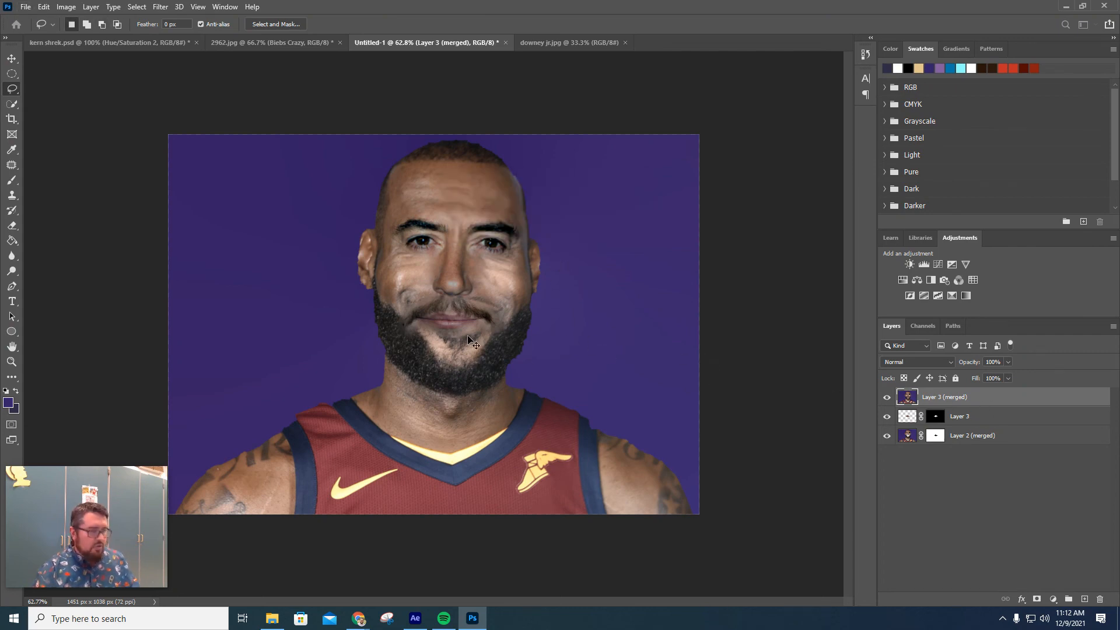
scroll(468, 335, up, 3)
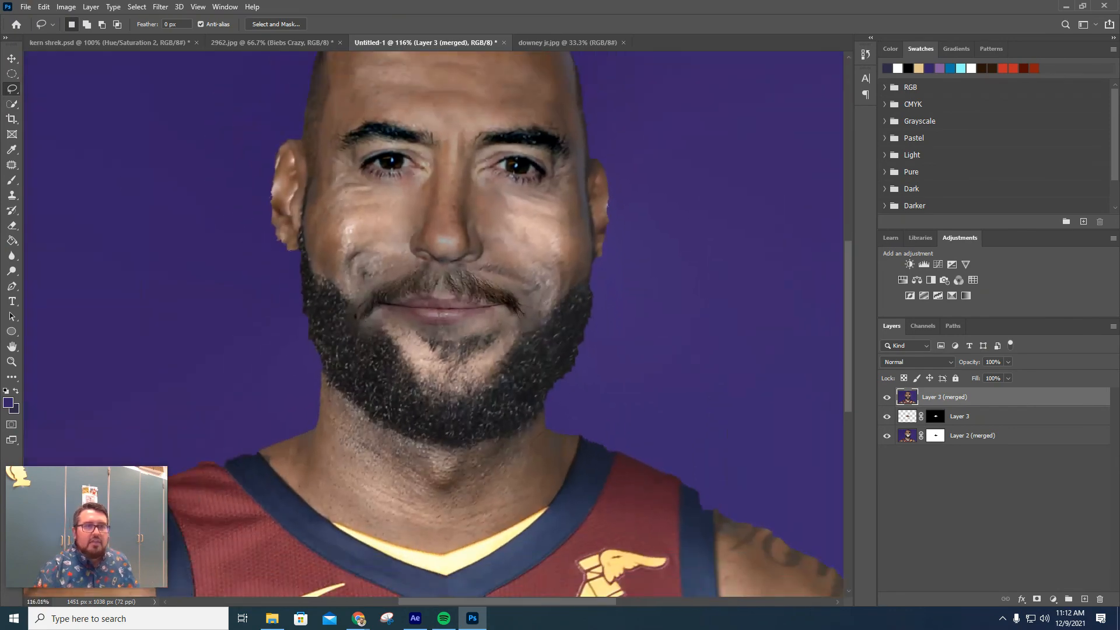
key(j)
mouse_move(537, 270)
mouse_down()
mouse_move(482, 268)
mouse_move(542, 300)
mouse_move(547, 284)
mouse_move(524, 270)
mouse_move(483, 107)
mouse_move(530, 75)
mouse_up()
key(ctrl+d)
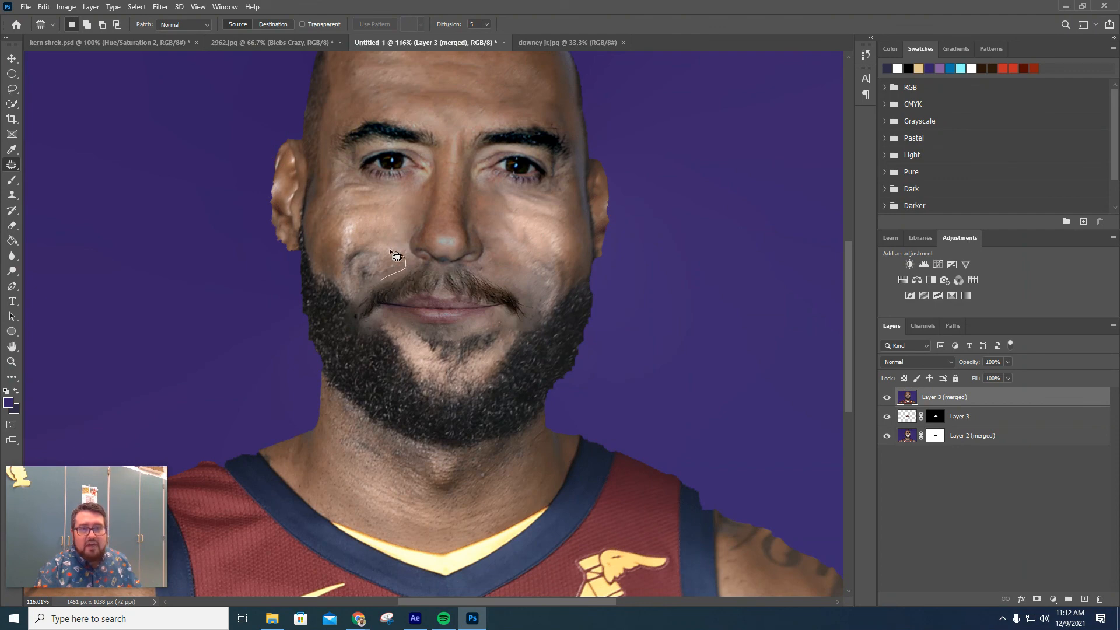
mouse_move(396, 256)
mouse_down()
mouse_move(336, 252)
mouse_move(338, 266)
mouse_move(363, 291)
mouse_move(378, 282)
mouse_move(417, 213)
mouse_move(531, 86)
mouse_up()
key(ctrl+d)
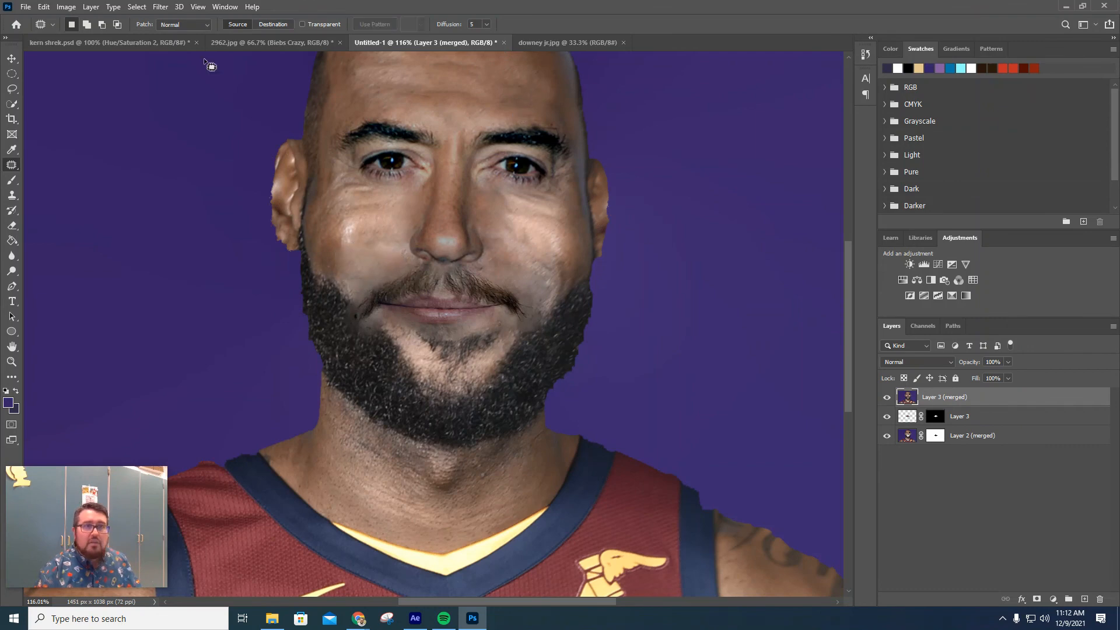
Step: View the face composite in kern shrek.psd and return to the Untitled-1 document
click(112, 42)
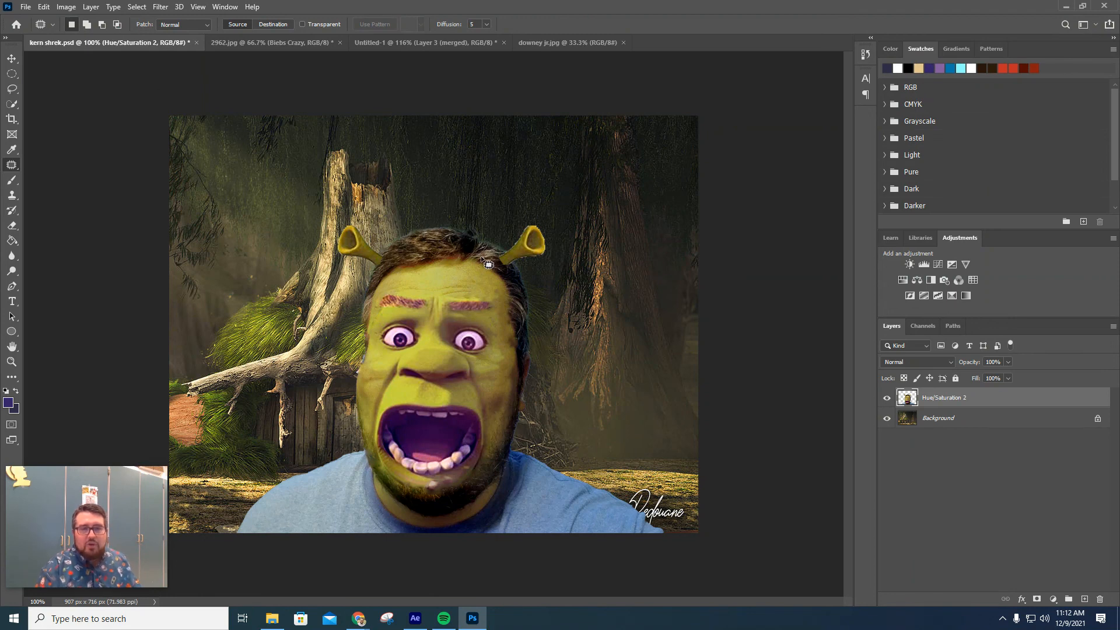
click(567, 41)
click(448, 42)
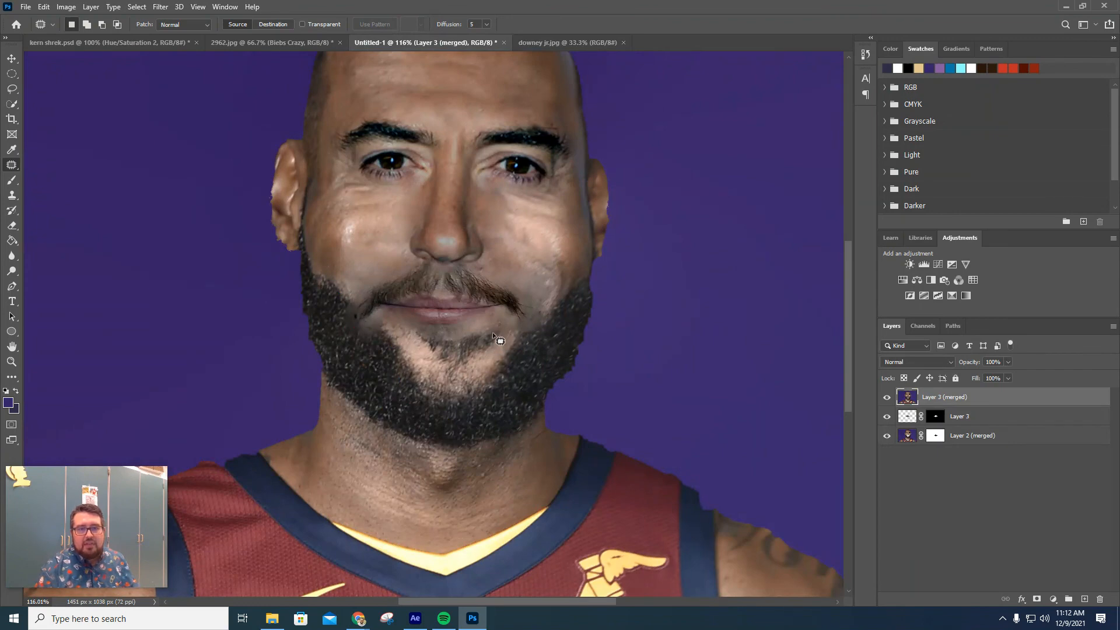
Step: Patch the hair patch beneath the lower lip with skin from the forehead, and deselect
drag(398, 344, 460, 372)
drag(496, 331, 498, 81)
key(ctrl+d)
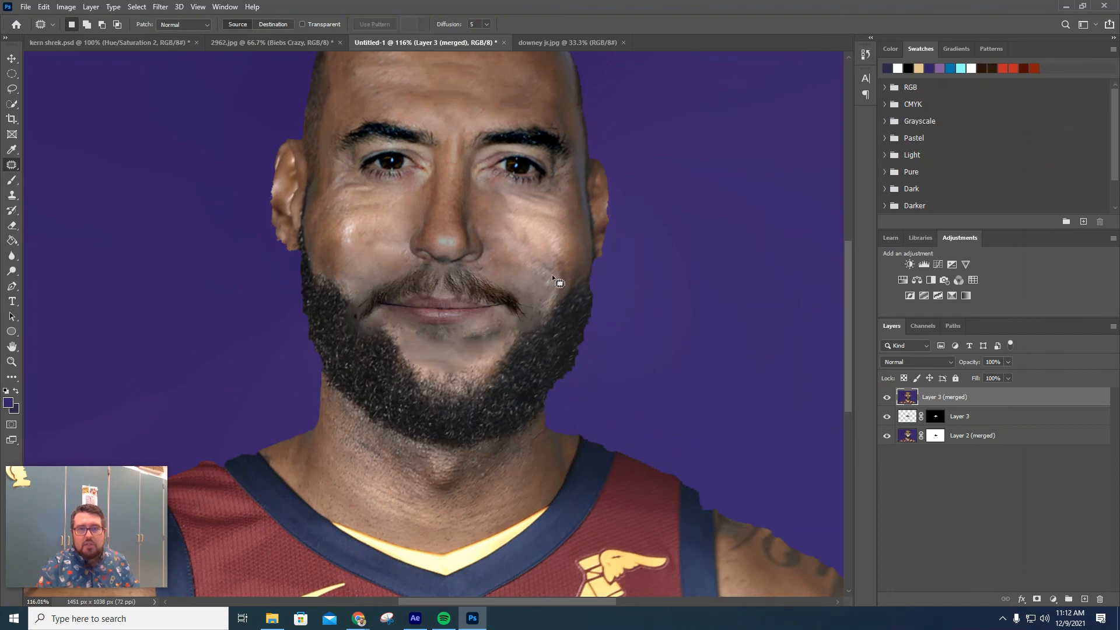
Step: Patch the cheek skin between the moustache tip and the beard on the picture's right side, and deselect
mouse_move(549, 269)
mouse_down()
mouse_move(580, 245)
mouse_move(572, 239)
mouse_up()
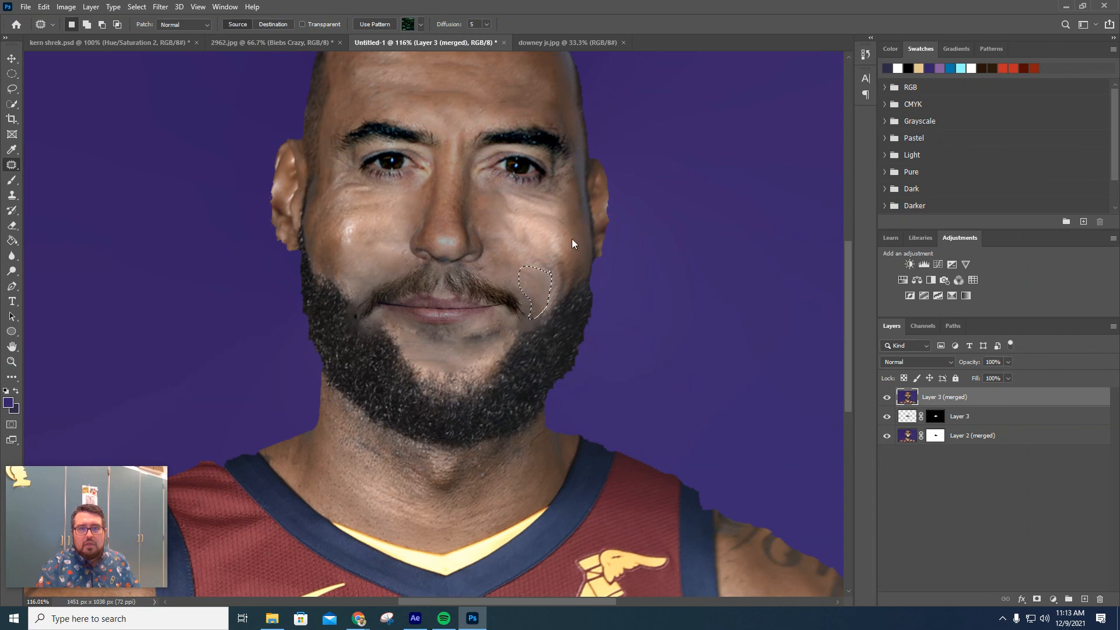
key(ctrl+d)
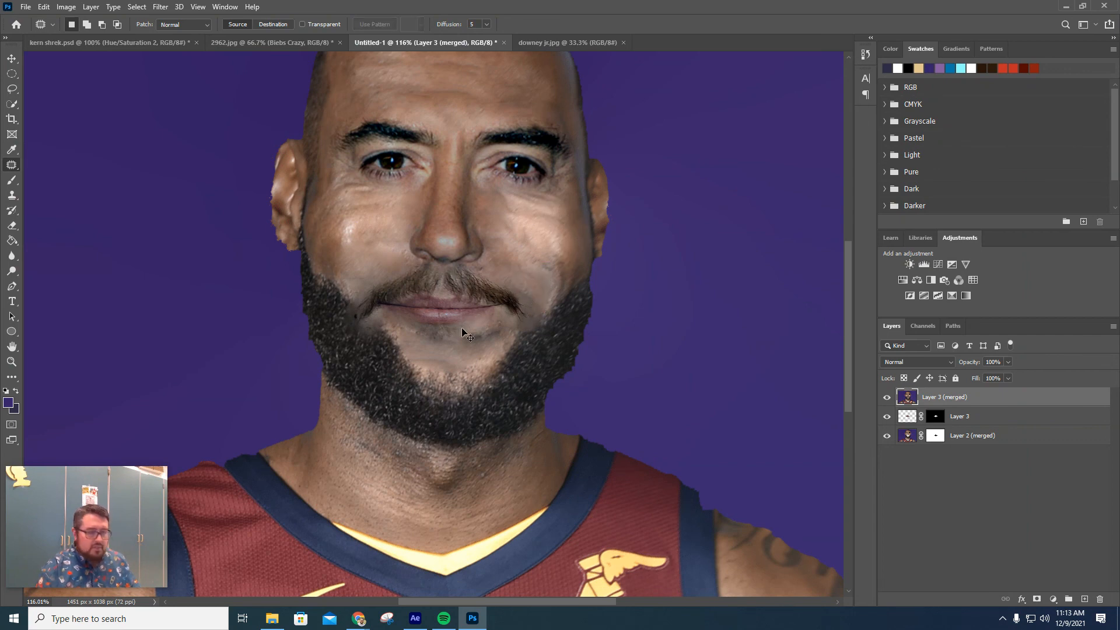
scroll(449, 296, down, 5)
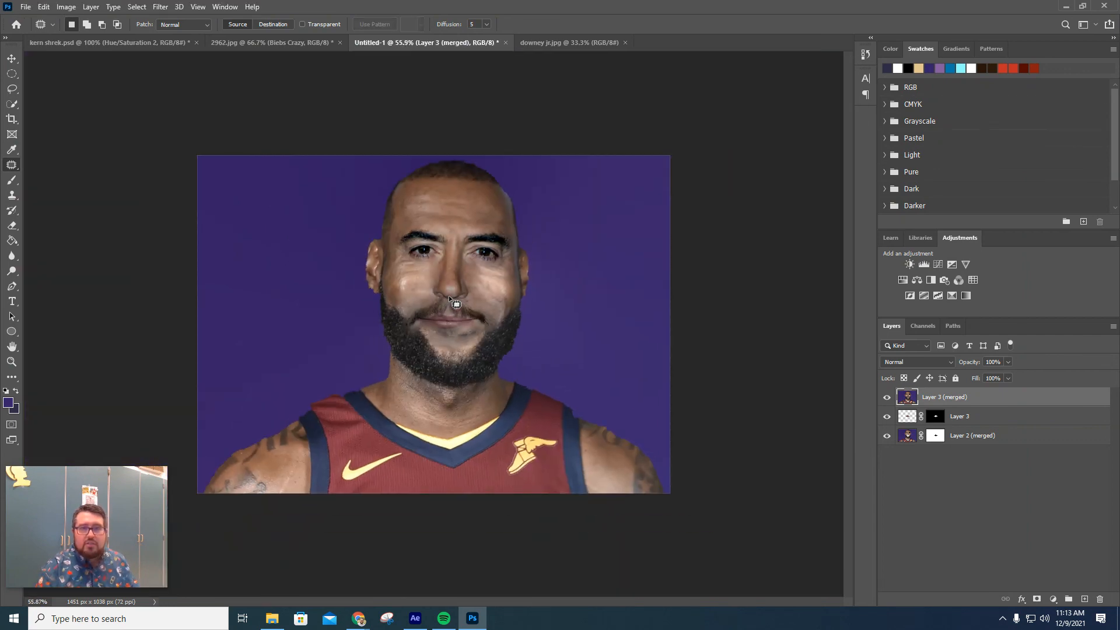
scroll(449, 295, up, 1)
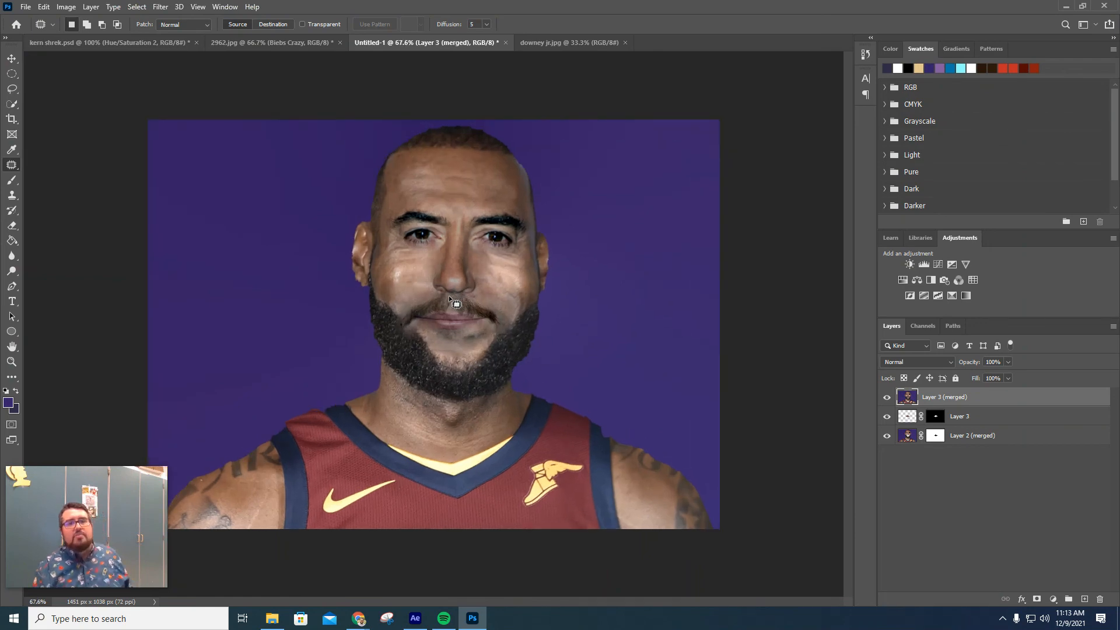